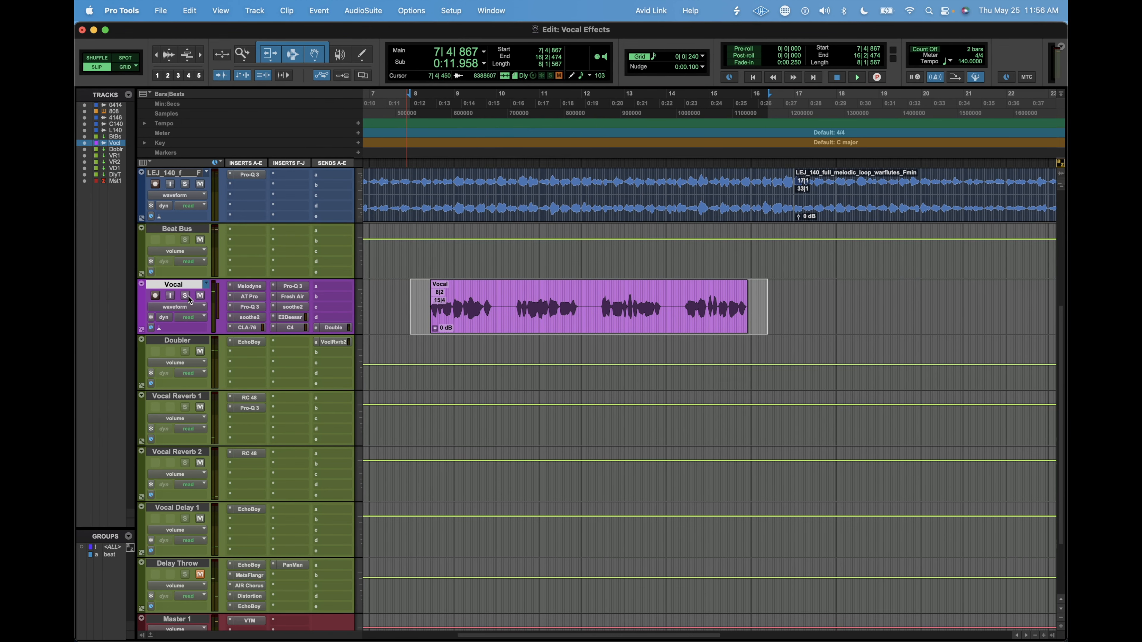
Solo the Vocal track, play it back, and remove the solo
click(188, 297)
key(space)
click(184, 295)
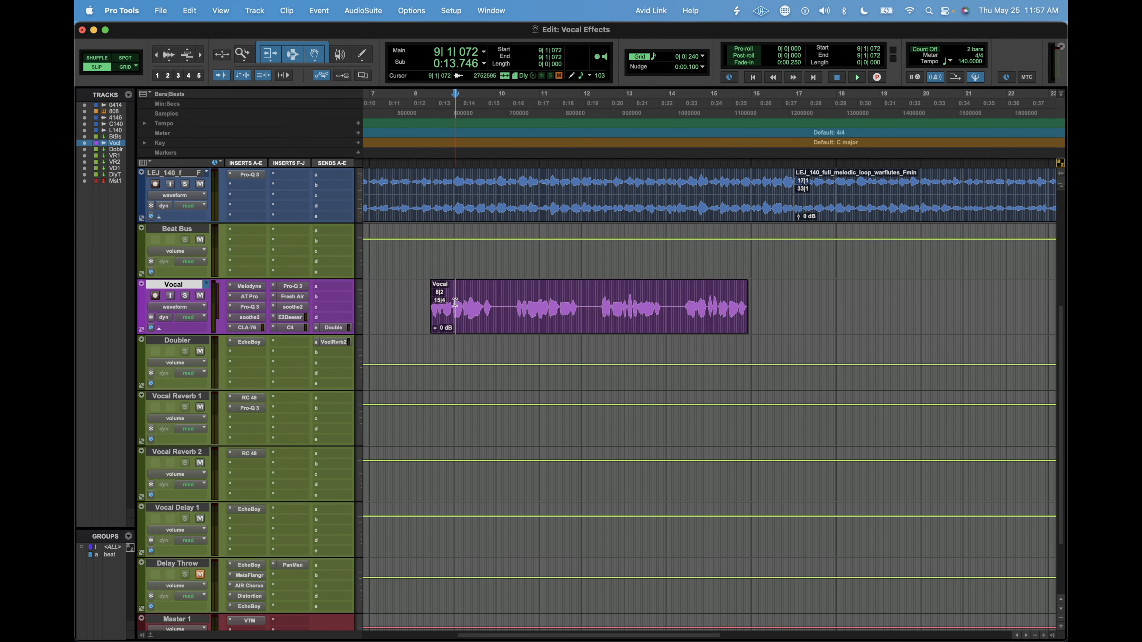
Select the Vocal clip and play that section with the full mix, stopping playback after a short listen
click(455, 316)
key(space)
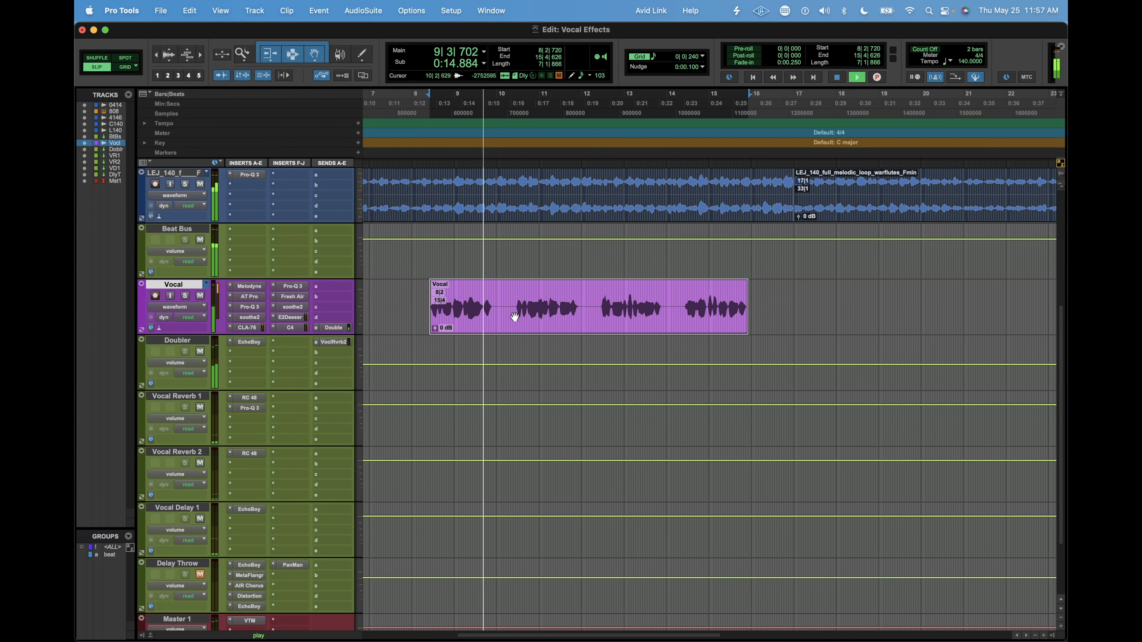
key(space)
Mute the Doubler, Vocal Reverb 1, Vocal Reverb 2 and Vocal Delay 1 tracks together and listen to the dry vocal
click(180, 341)
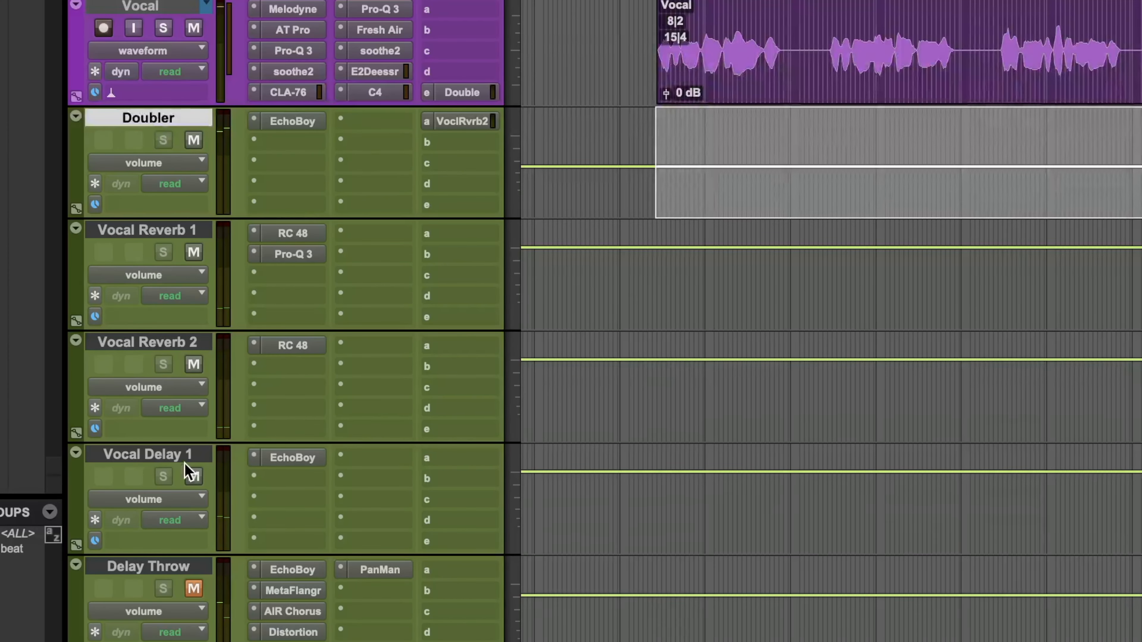
shift+click(180, 456)
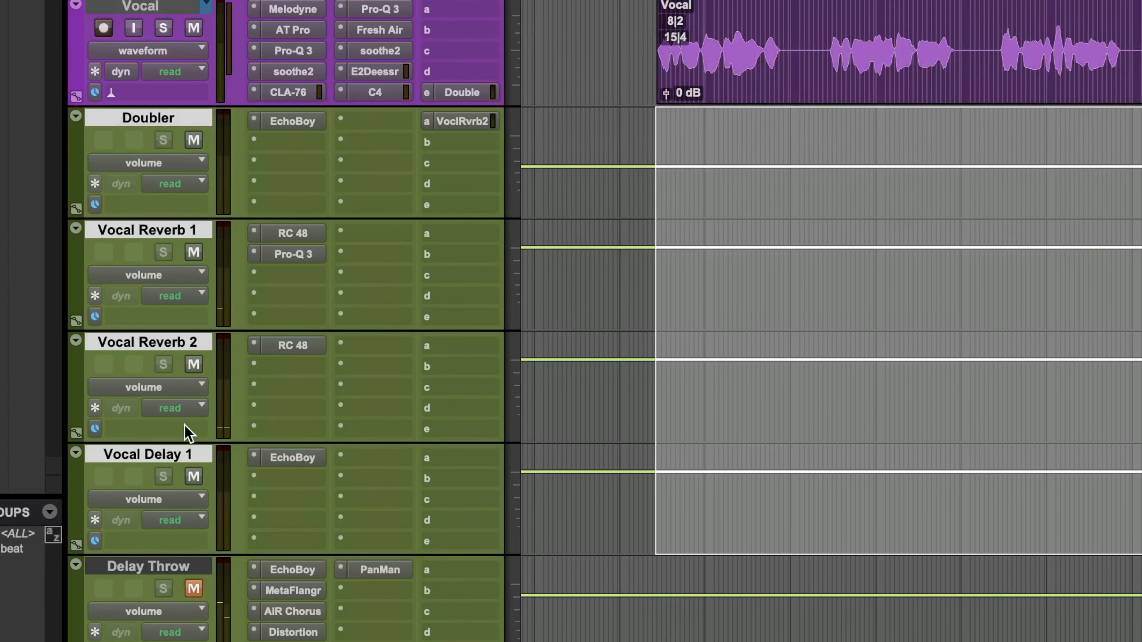
alt+shift+click(194, 365)
key(space)
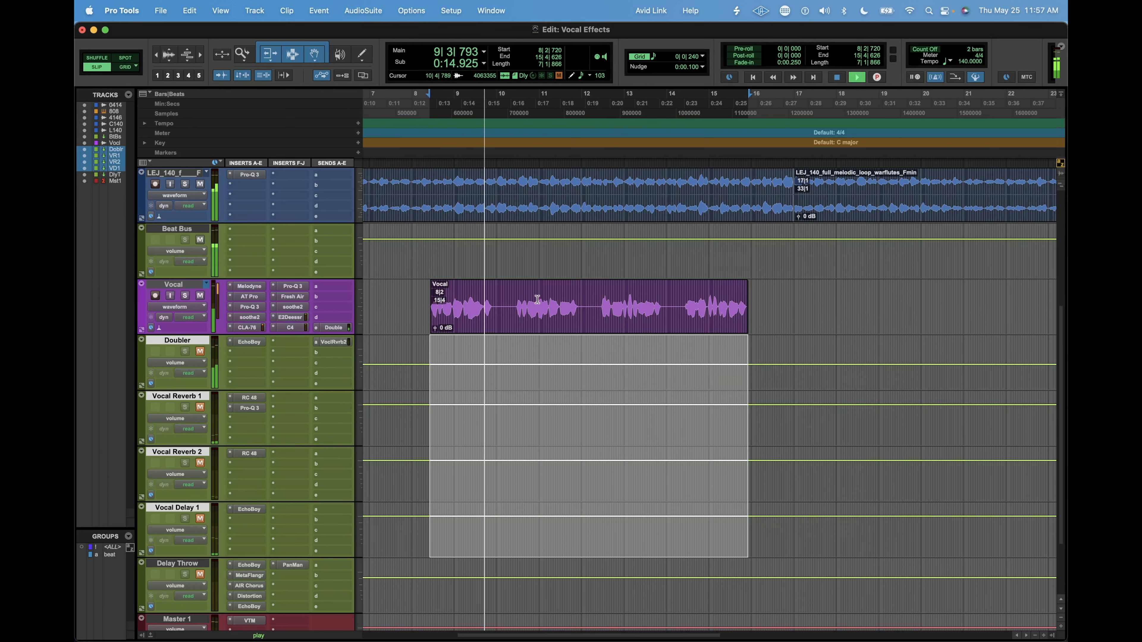
key(space)
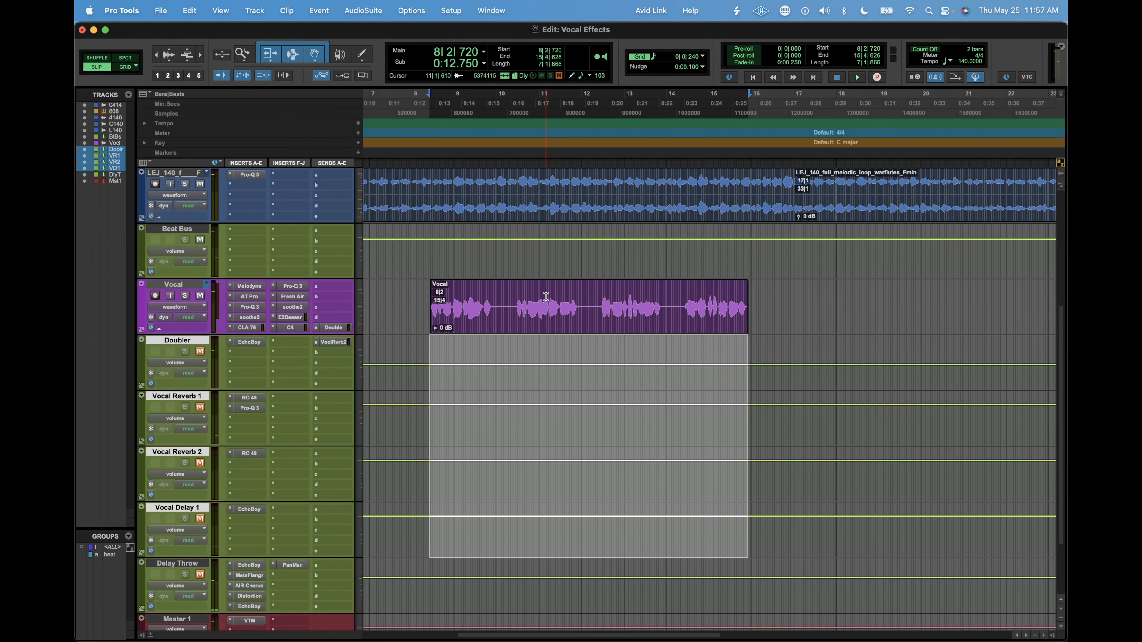
Select the Vocal track and switch to the Mix window
click(406, 367)
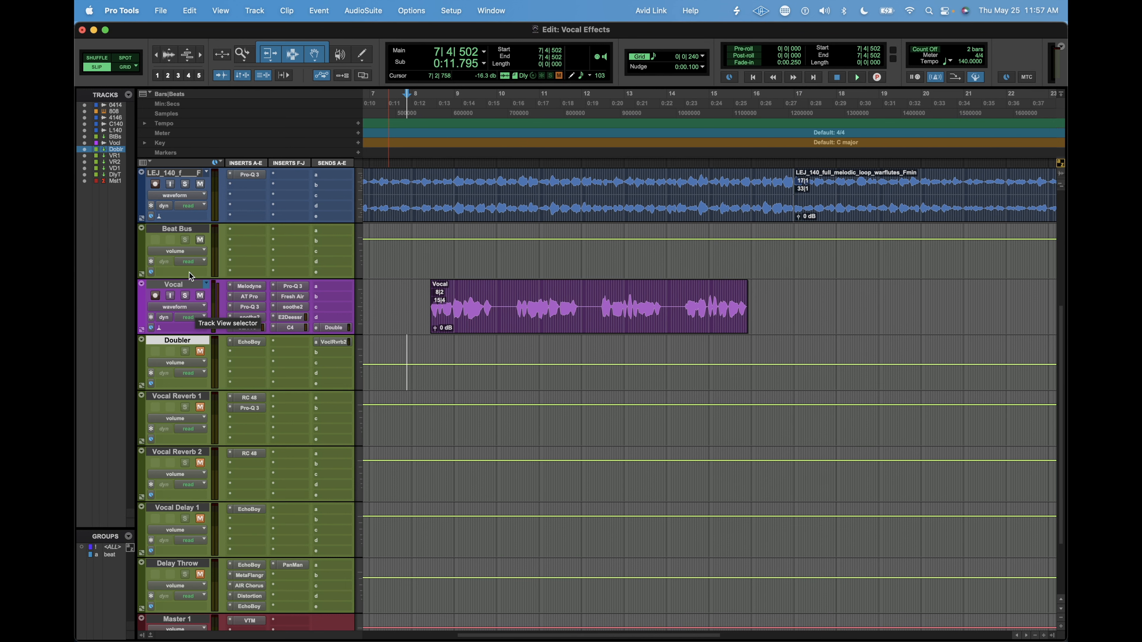
click(187, 283)
key(super+equal)
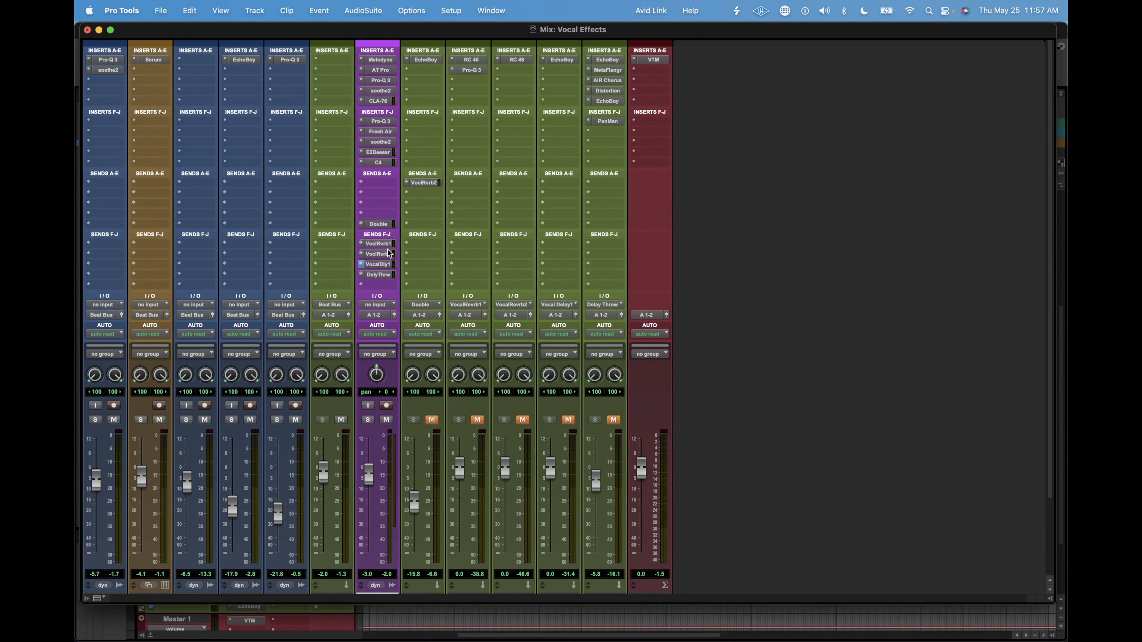
Unmute the Doubler track, and open the Vocal track's Double send window, placing it over the mixer channels
click(386, 224)
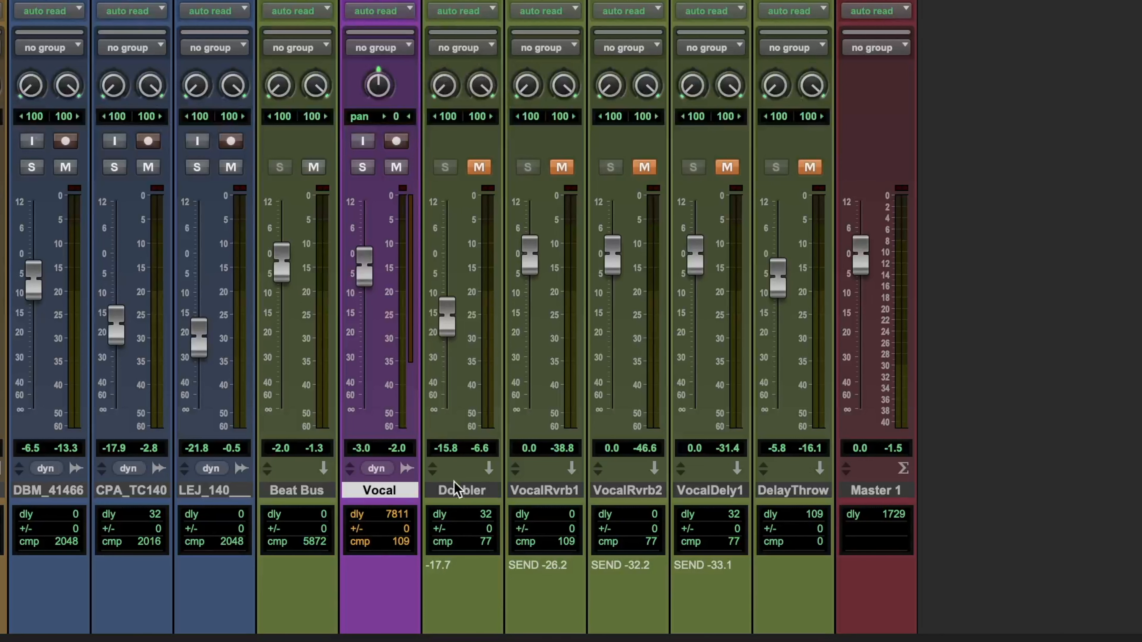
click(461, 490)
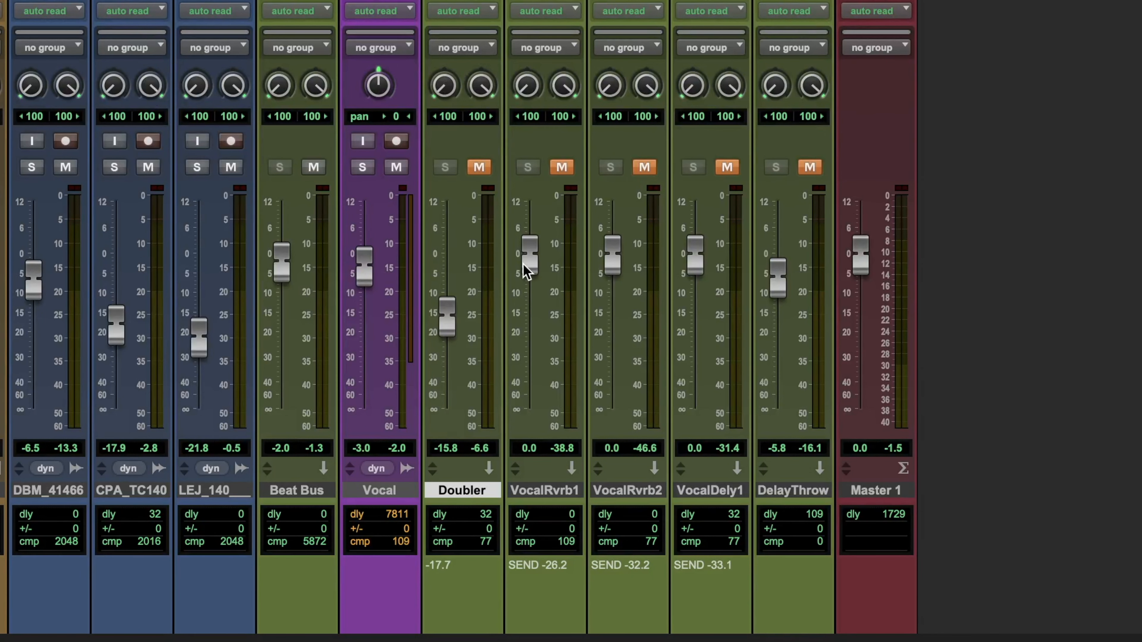
click(479, 167)
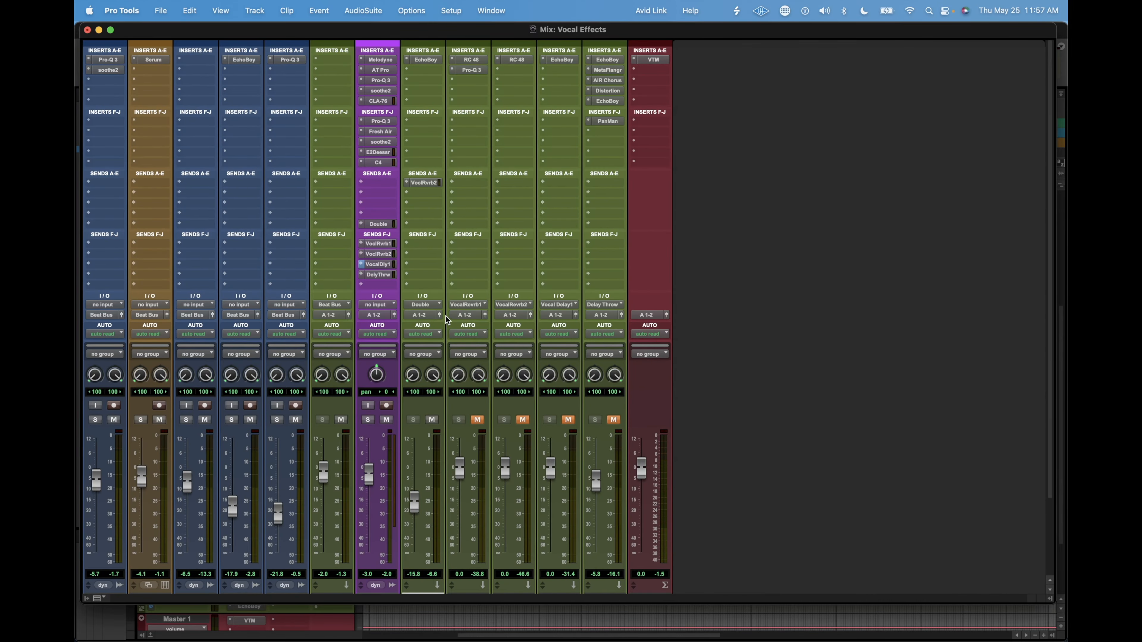
click(378, 223)
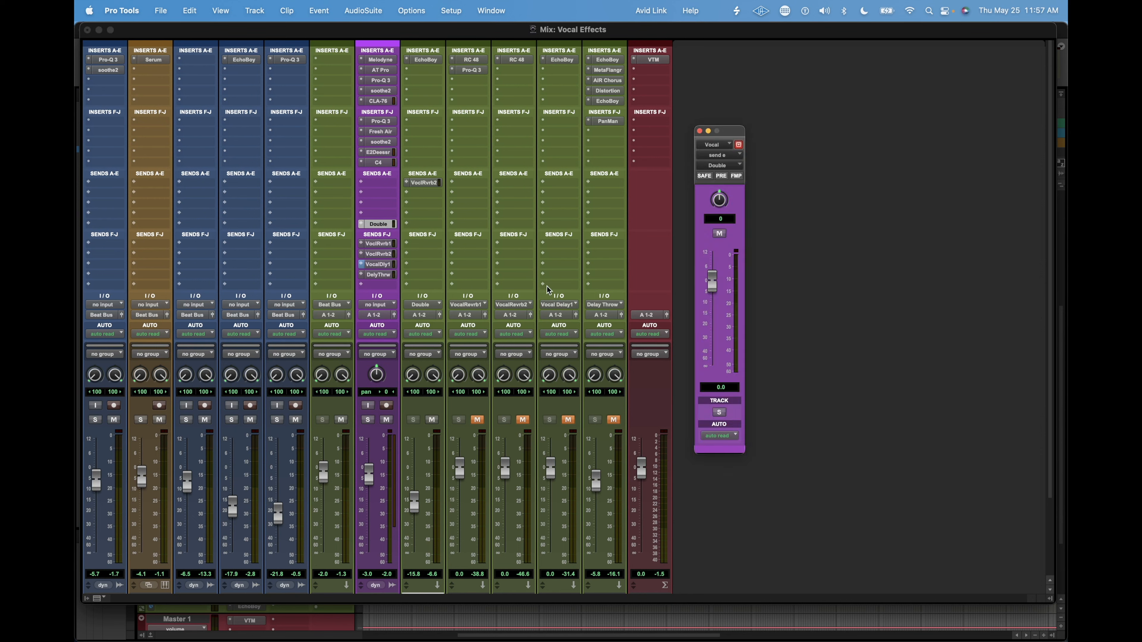
drag(735, 132, 557, 100)
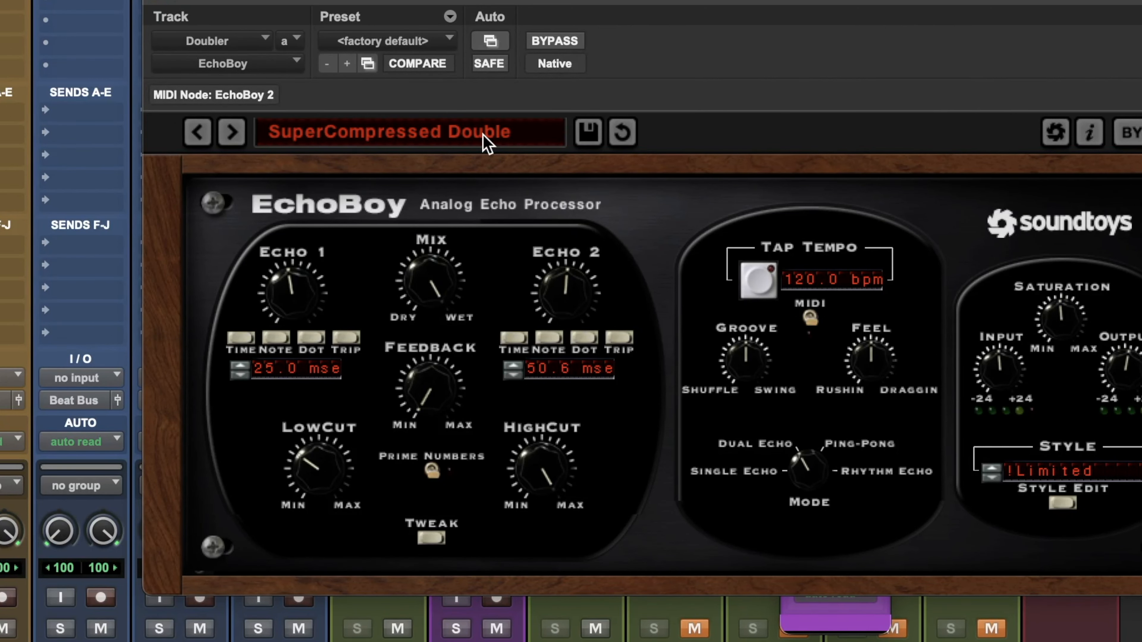
Look through EchoBoy's 03 Vocal presets on the Doubler track, keep SuperCompressed Double, and close the plug-in
click(487, 143)
mouse_move(465, 187)
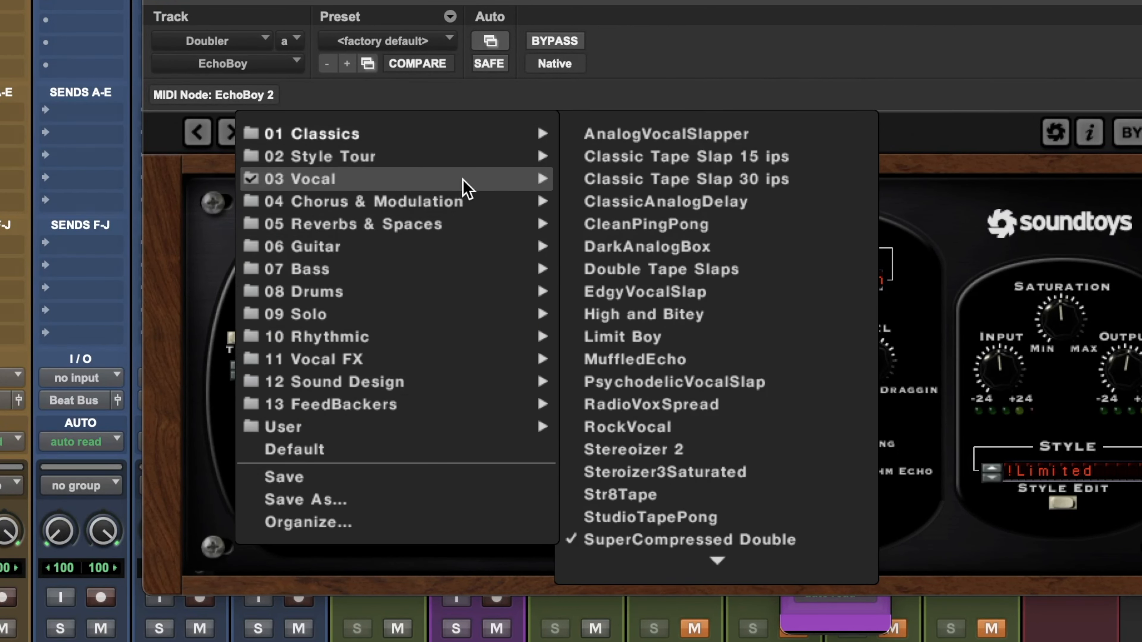
mouse_move(626, 554)
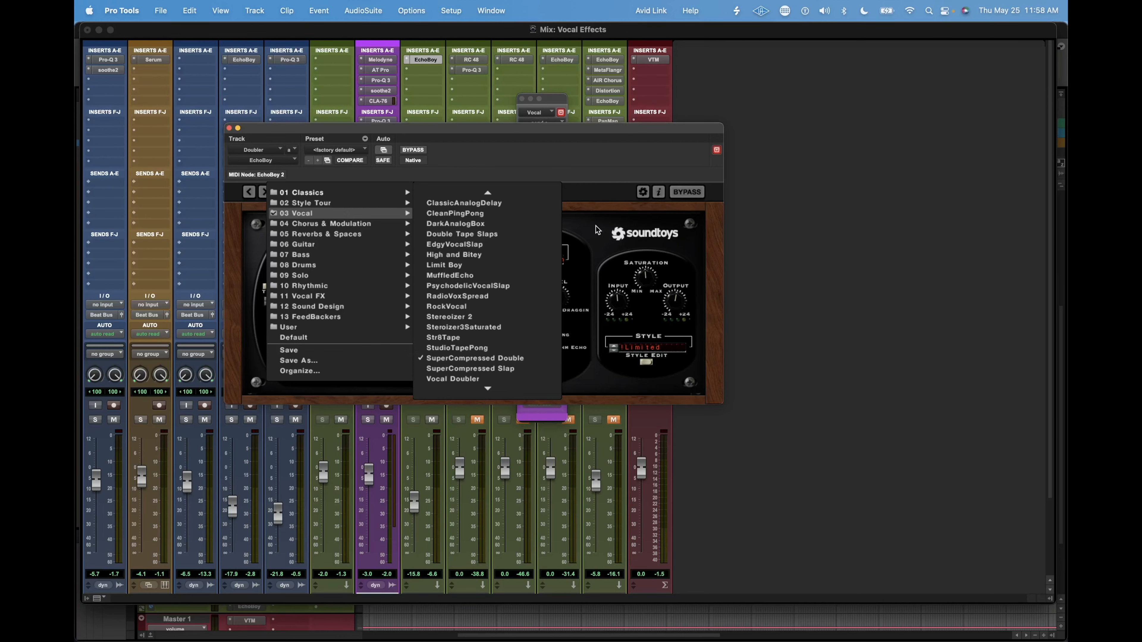
click(949, 205)
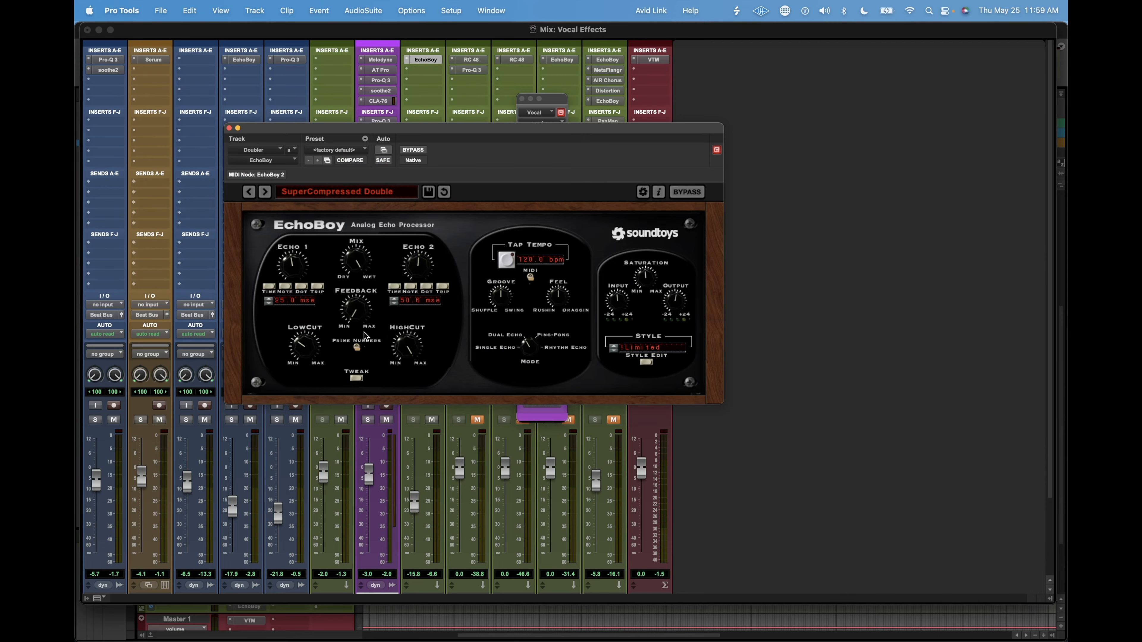
click(229, 128)
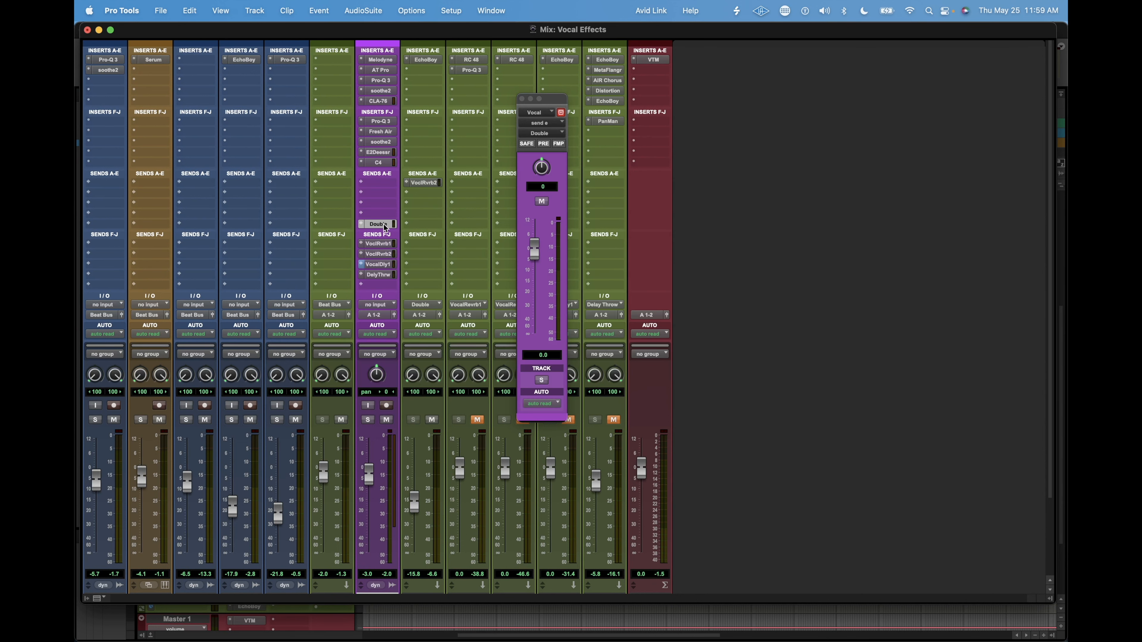
Set the Vocal track's Double send to pre-fader and compare playback with the Doubler muted and unmuted, leaving it unmuted
click(544, 145)
click(418, 420)
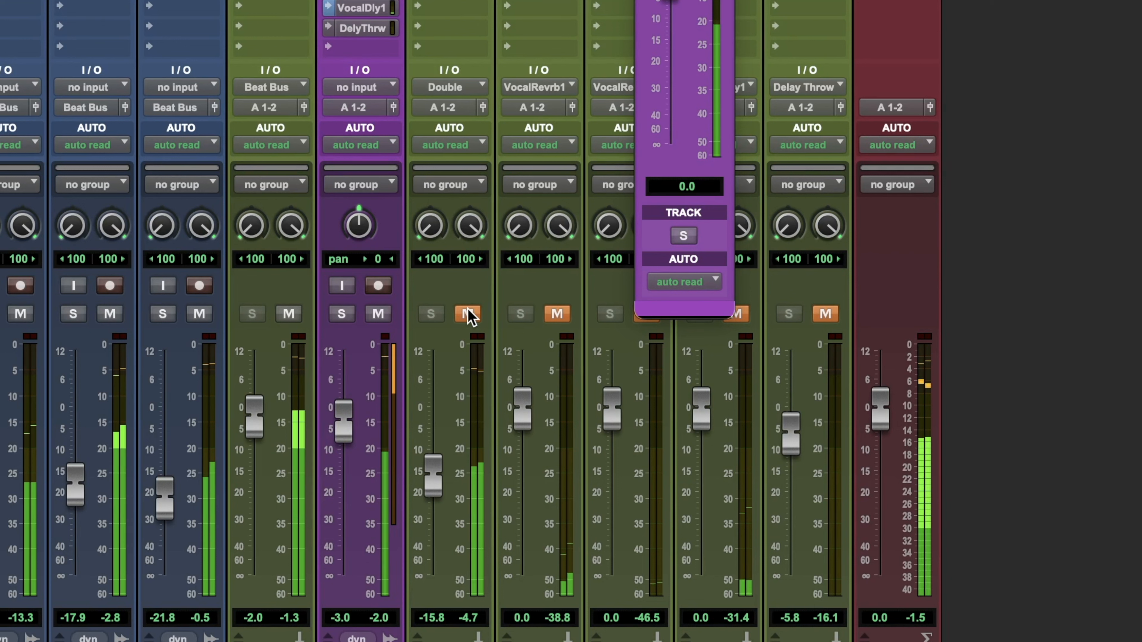
click(468, 313)
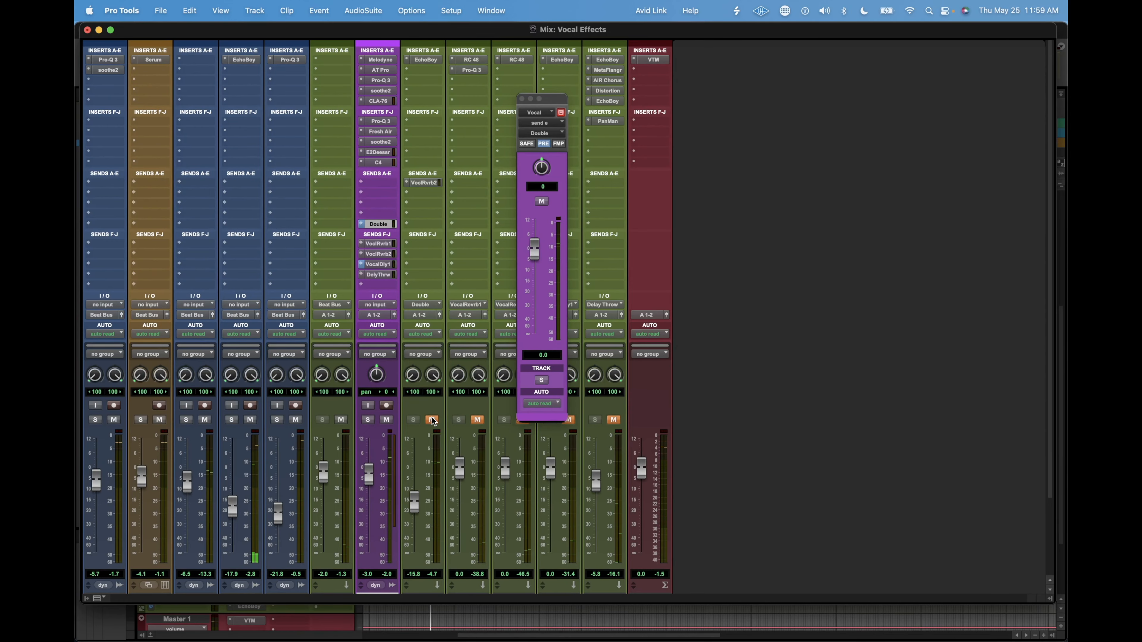
click(431, 418)
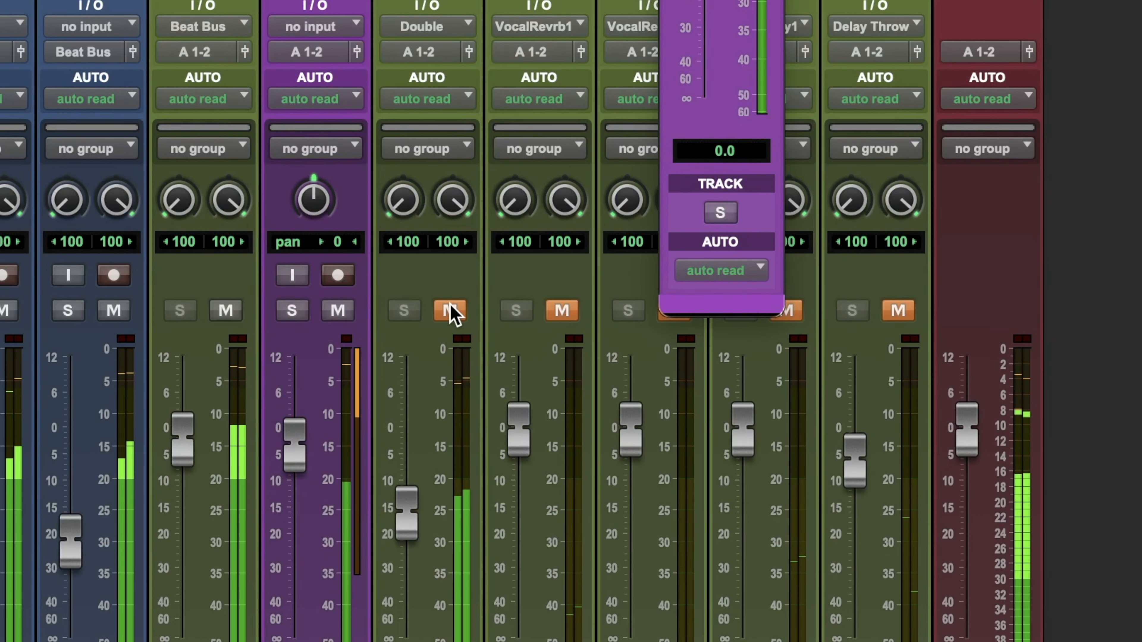
click(451, 307)
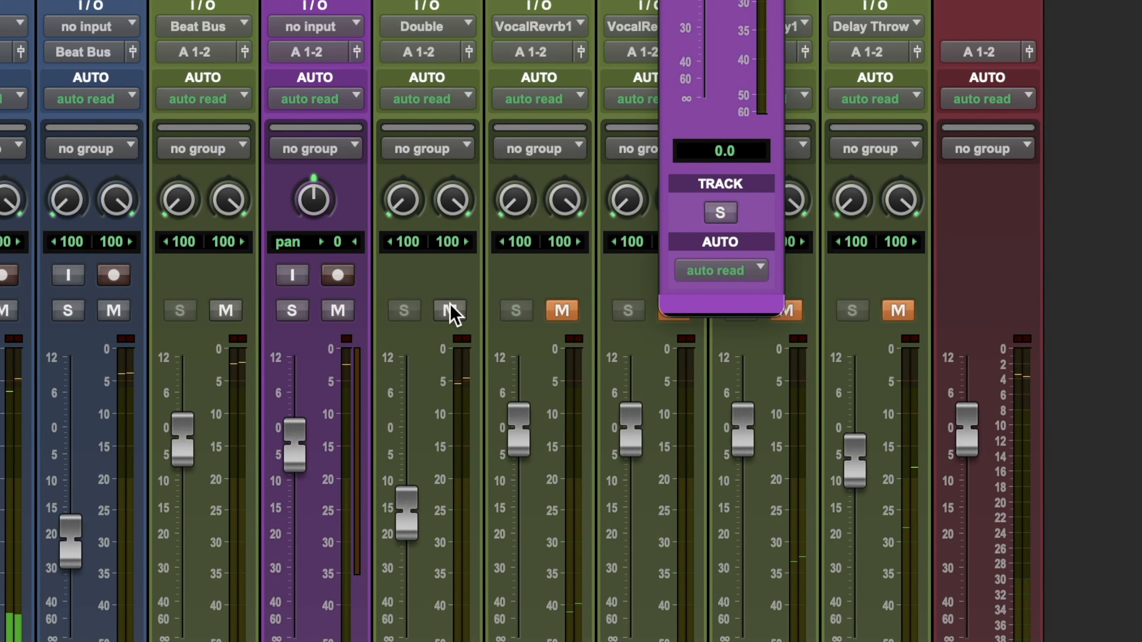
Solo and unsolo the Doubler track, and lower its fader to -21.0 dB
click(404, 310)
click(404, 311)
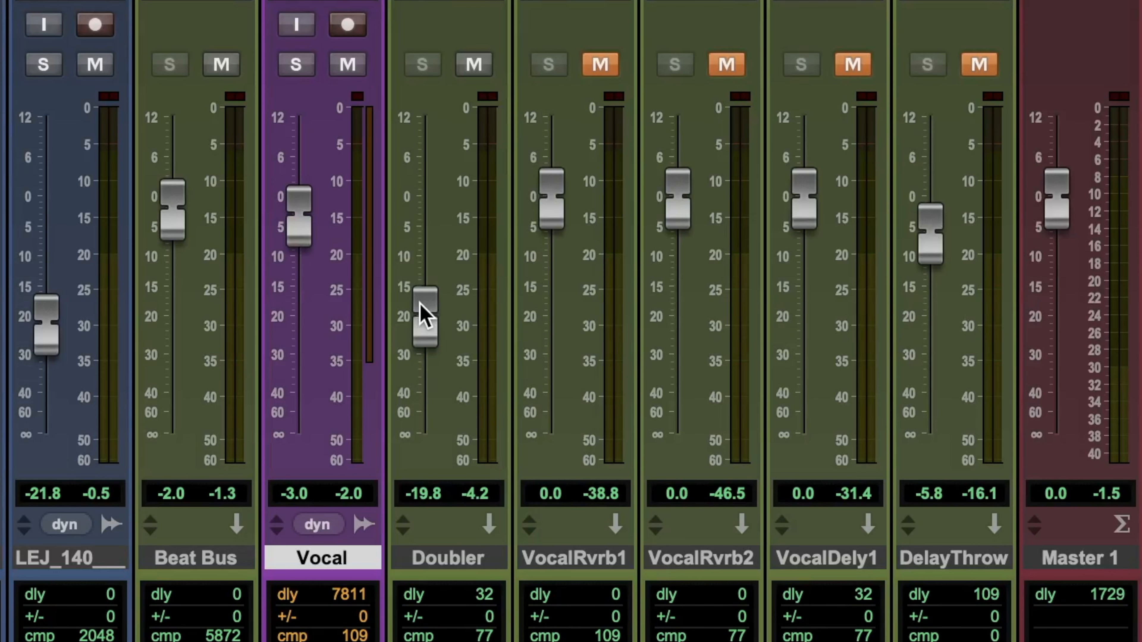
drag(414, 436, 436, 321)
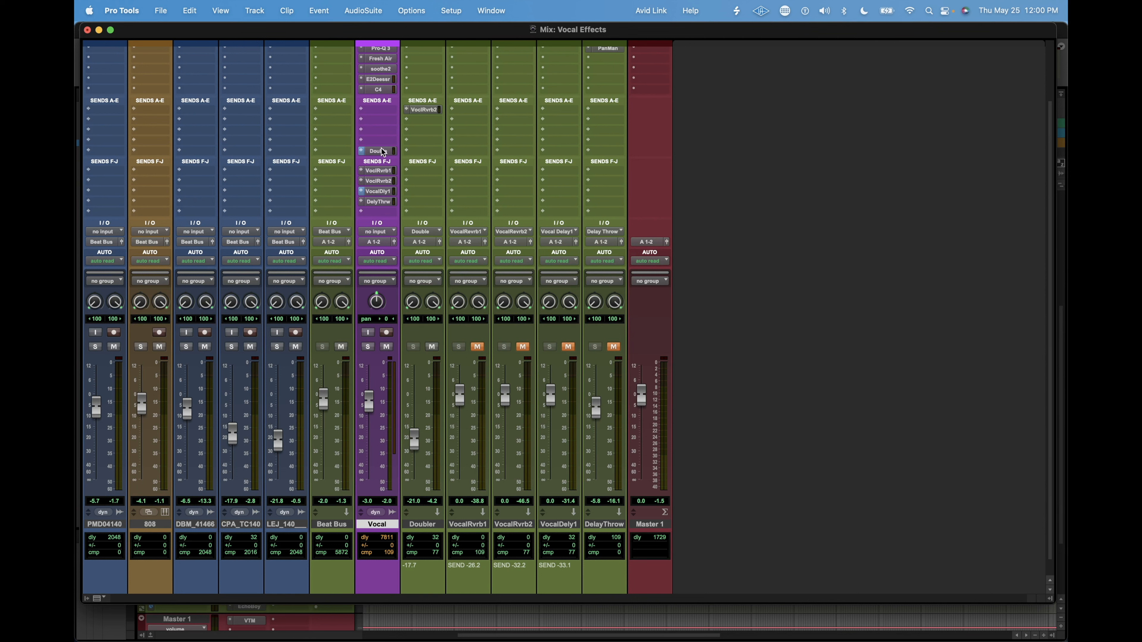
Review and close the Vocal track's Double send window, and set the Doubler fader to -16.9 dB
click(383, 152)
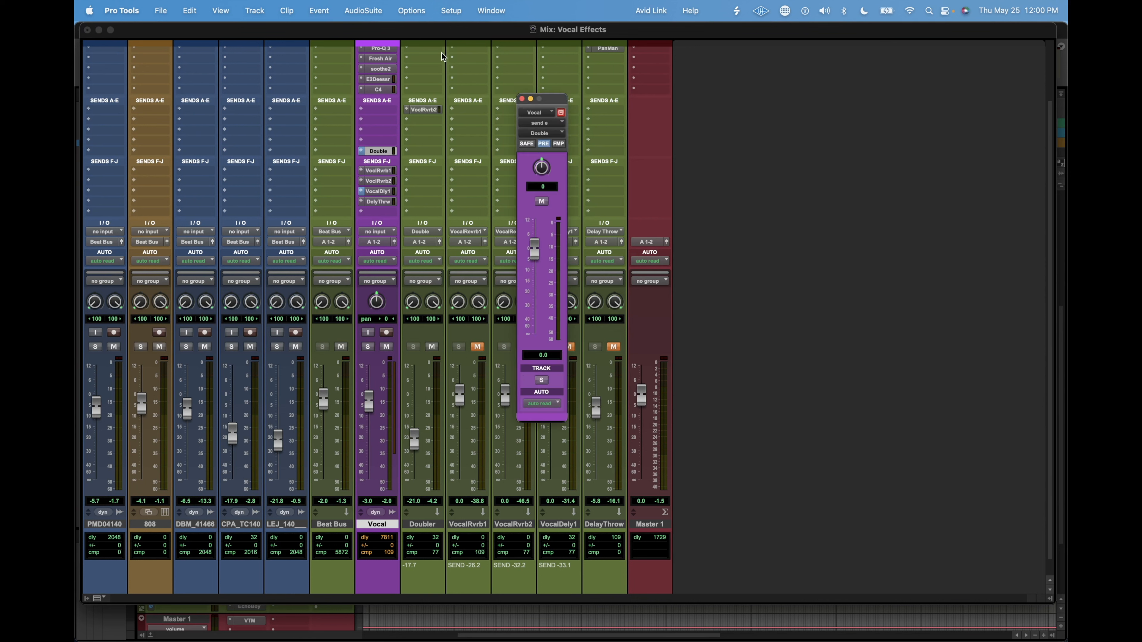
click(521, 99)
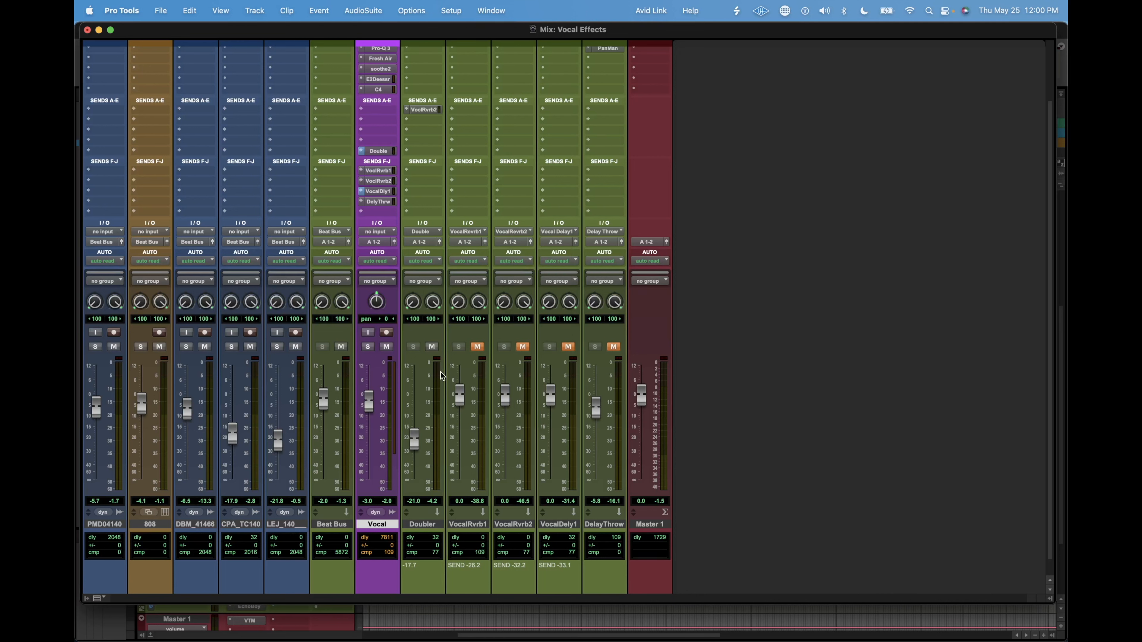
drag(418, 448, 414, 334)
Select the Vocal Reverb 1 and Vocal Reverb 2 tracks and unmute only Vocal Reverb 1
scroll(463, 490, down, 1)
click(472, 506)
shift+click(511, 505)
scroll(512, 504, up, 4)
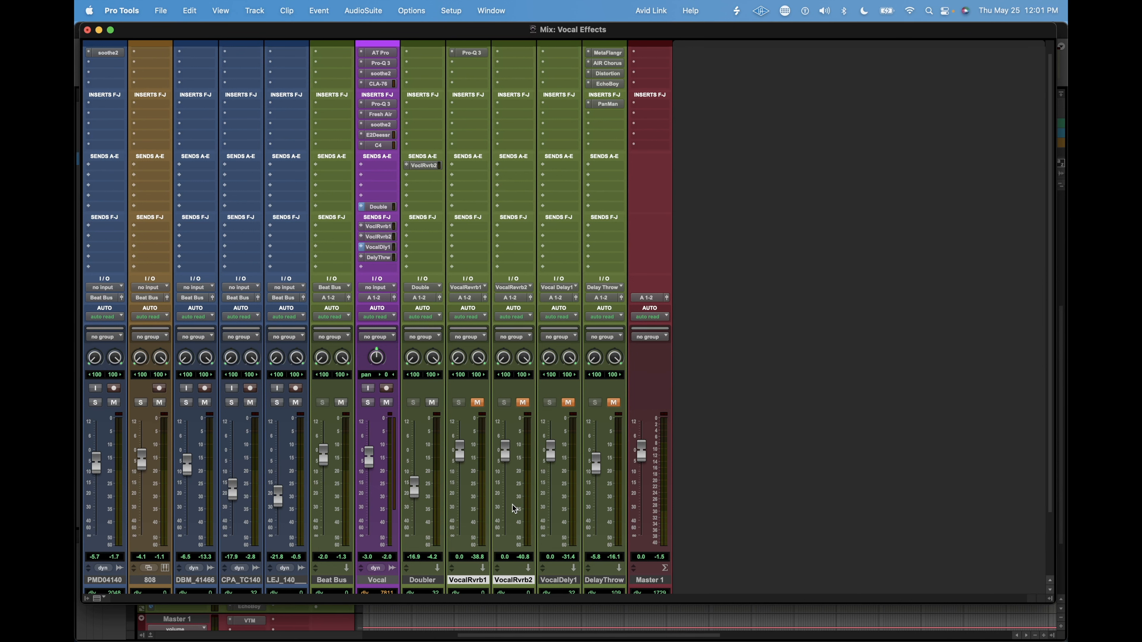
click(483, 402)
Examine the RC 48 reverb settings and the Pro-Q 3 curve on the Vocal Reverb 1 track
scroll(483, 275, up, 1)
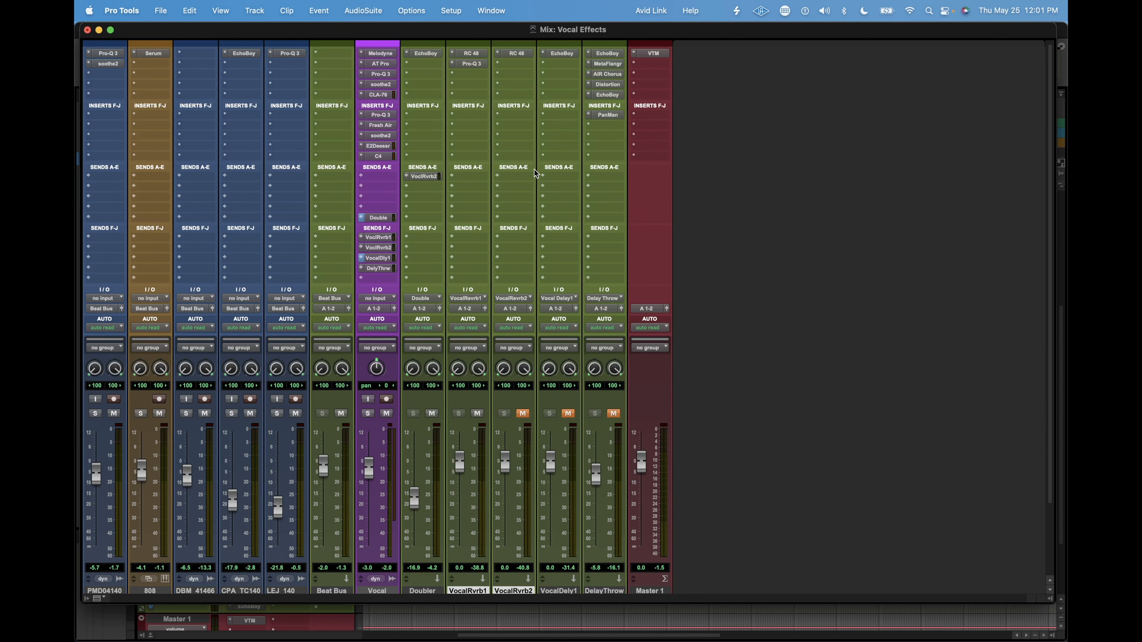
scroll(535, 169, up, 1)
click(472, 60)
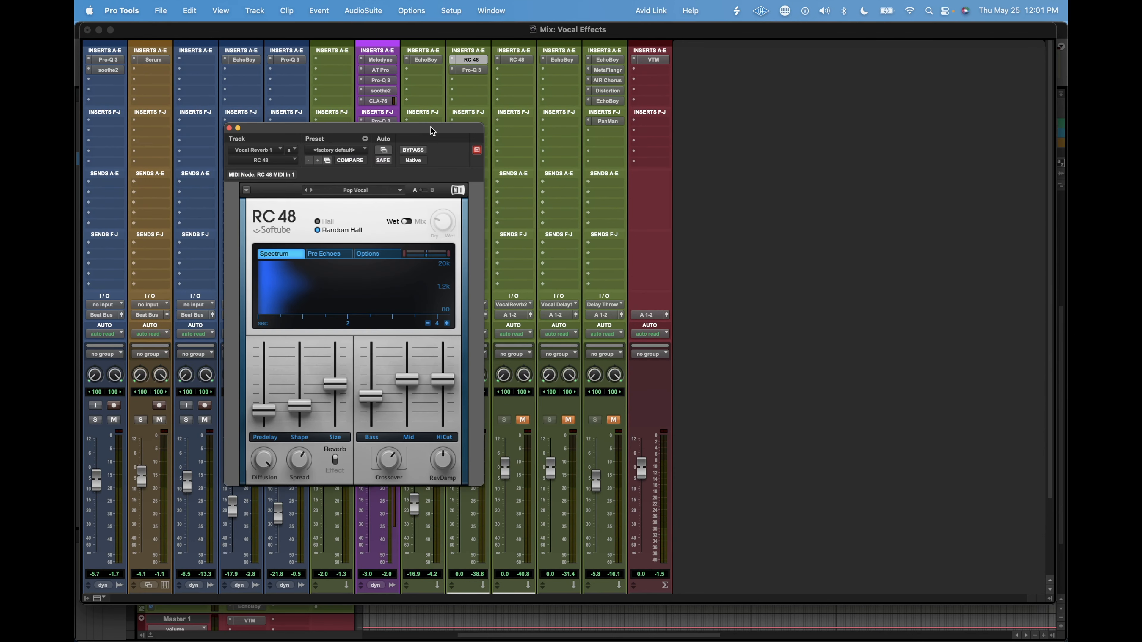
drag(456, 126, 546, 179)
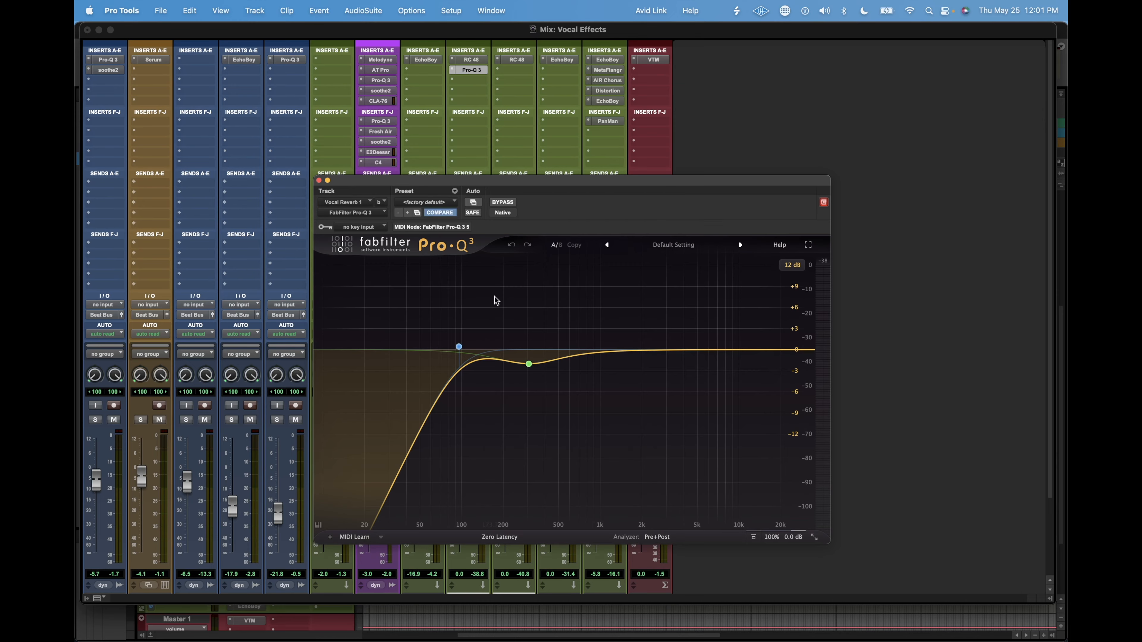
mouse_move(524, 333)
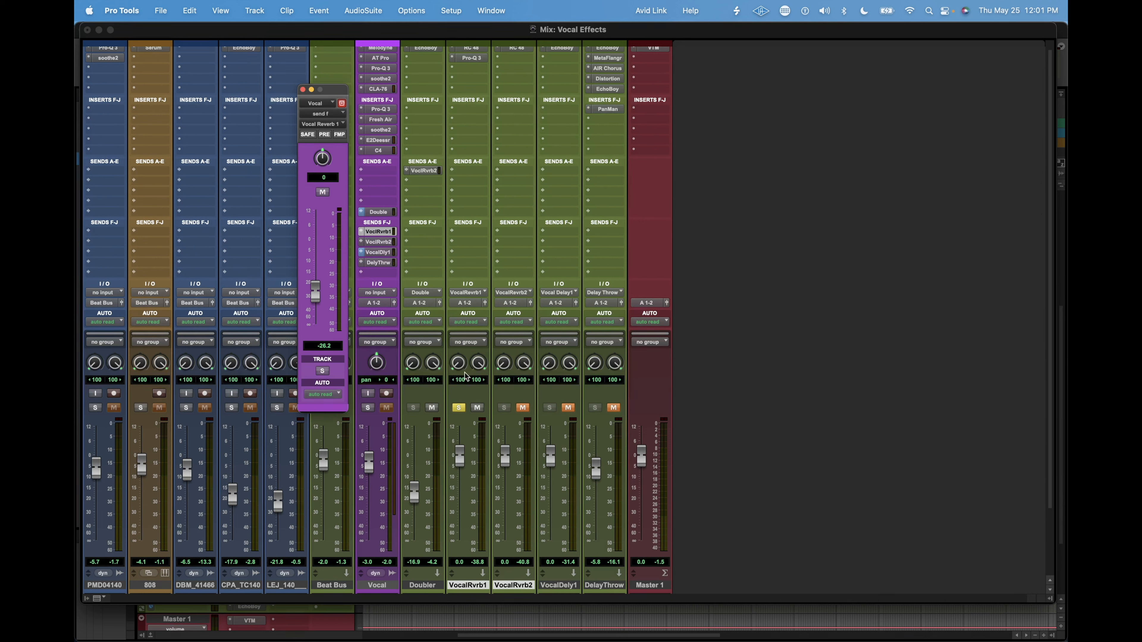
Raise the Vocal track's send to Vocal Reverb 1 to -5.2 dB and remove the solo from that reverb track
drag(313, 298, 314, 249)
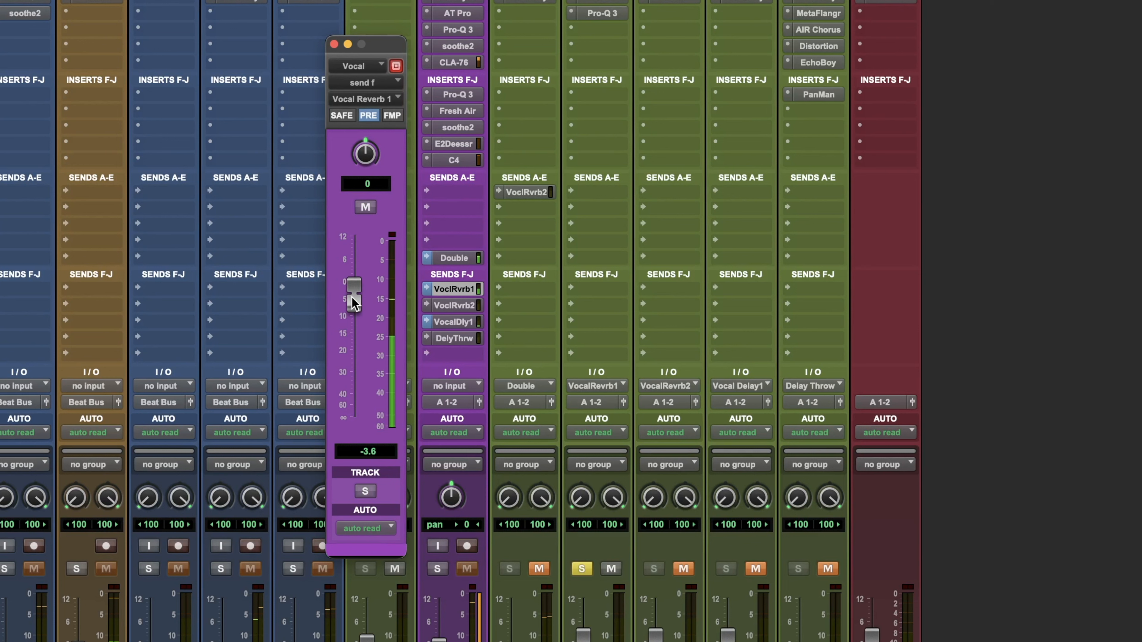
mouse_move(354, 304)
mouse_down()
mouse_move(354, 293)
mouse_move(353, 309)
mouse_up()
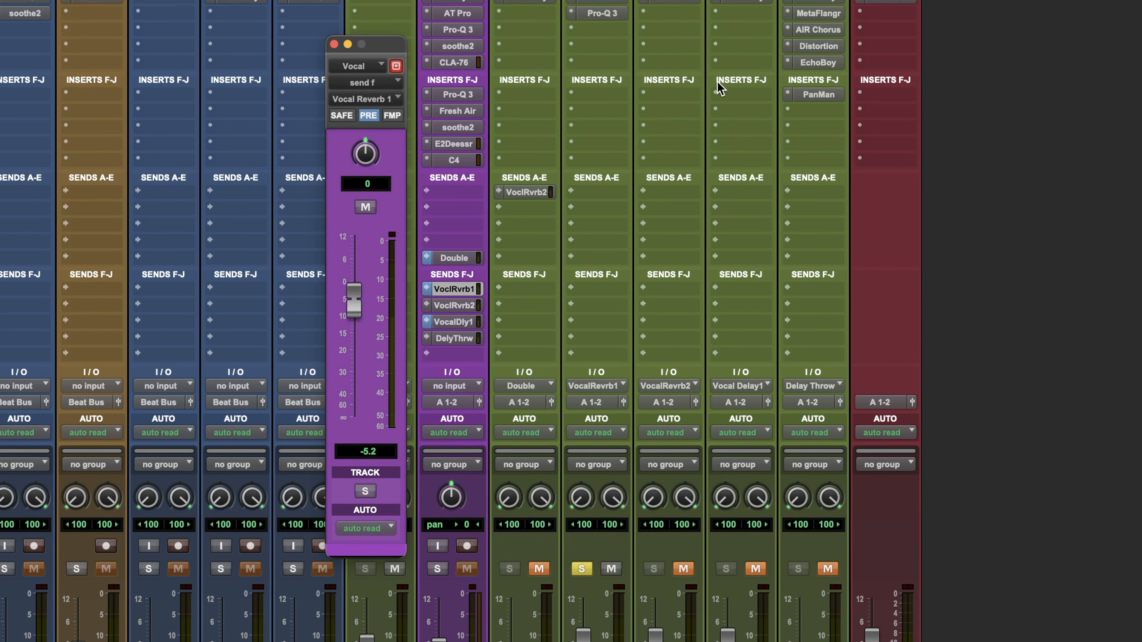
click(581, 569)
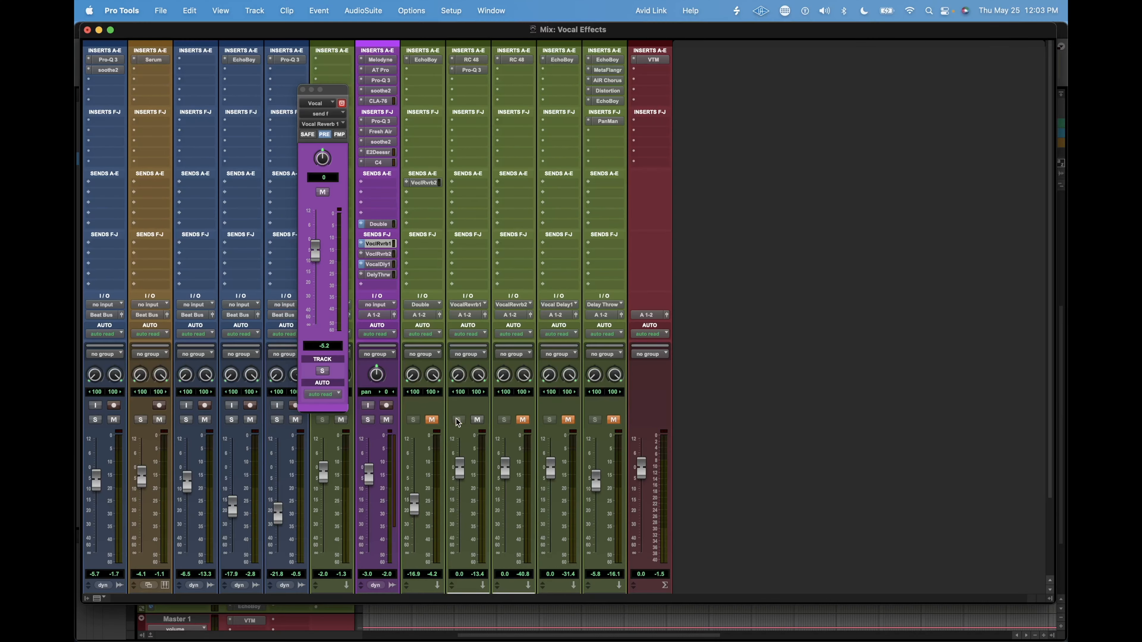
Unmute the Doubler track and pull the Vocal track's Vocal Reverb 1 send all the way down to -∞
click(432, 420)
scroll(438, 472, down, 3)
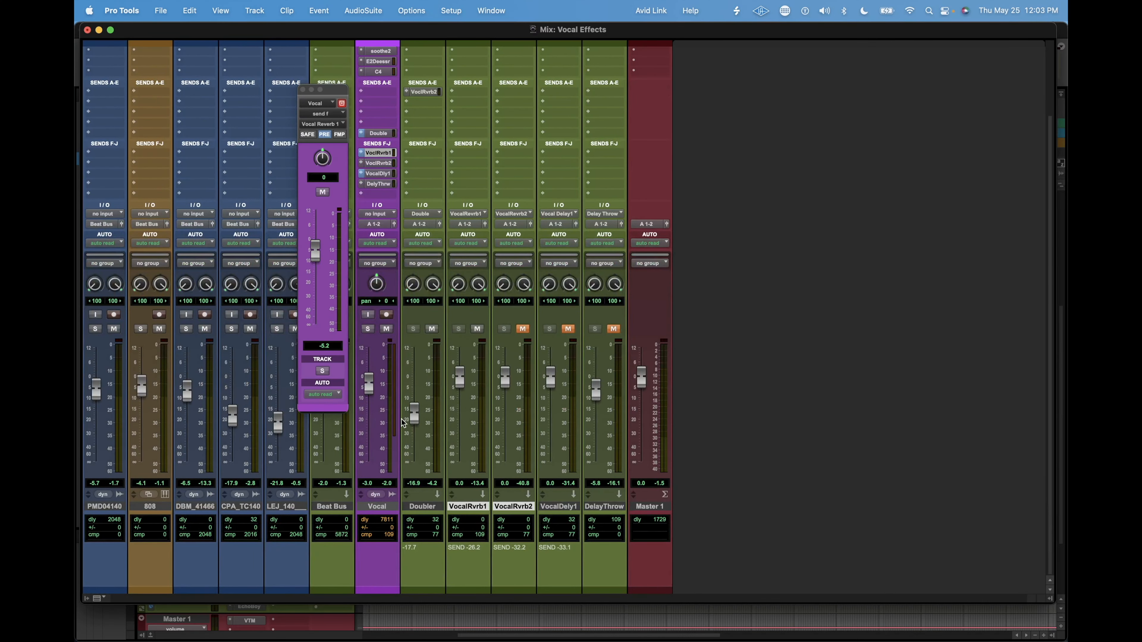
drag(320, 258, 315, 330)
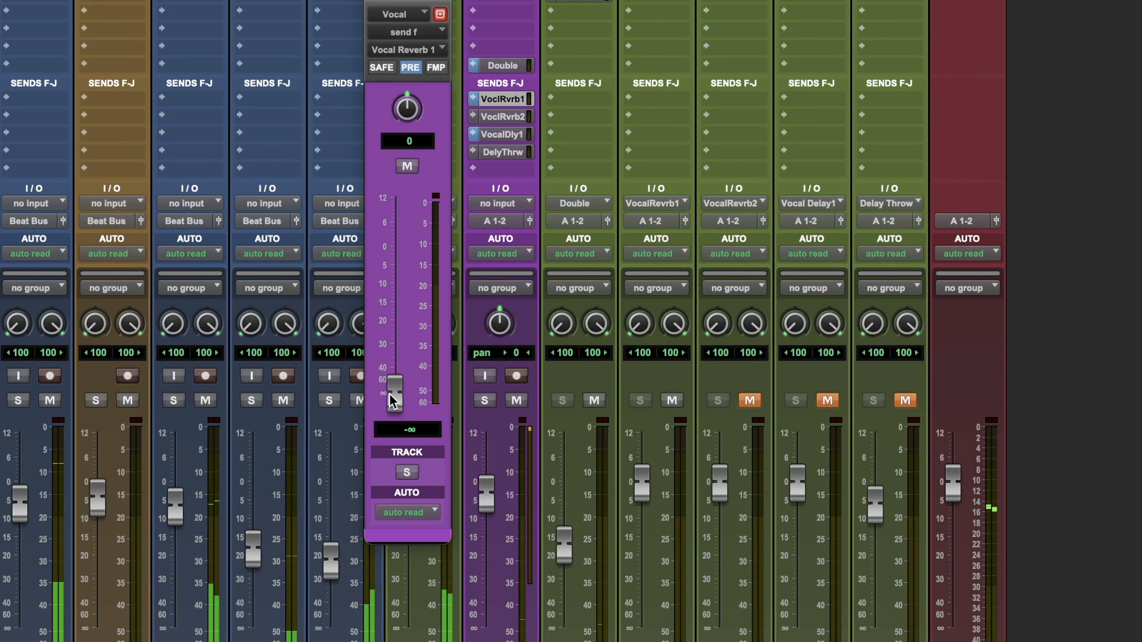
Bring the Vocal track's send to Vocal Reverb 1 back up, settling it at -25.6 dB
drag(314, 324, 313, 250)
drag(389, 265, 375, 343)
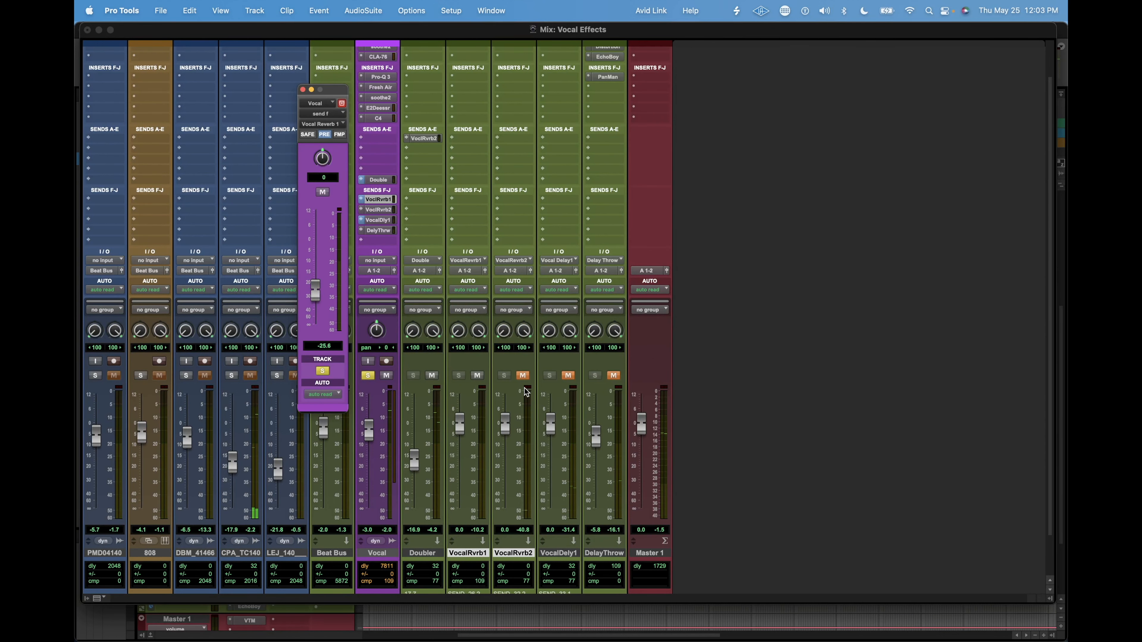
Unmute and solo Vocal Reverb 2, and switch the Vocal track's send to that reverb to pre-fader
scroll(525, 388, up, 1)
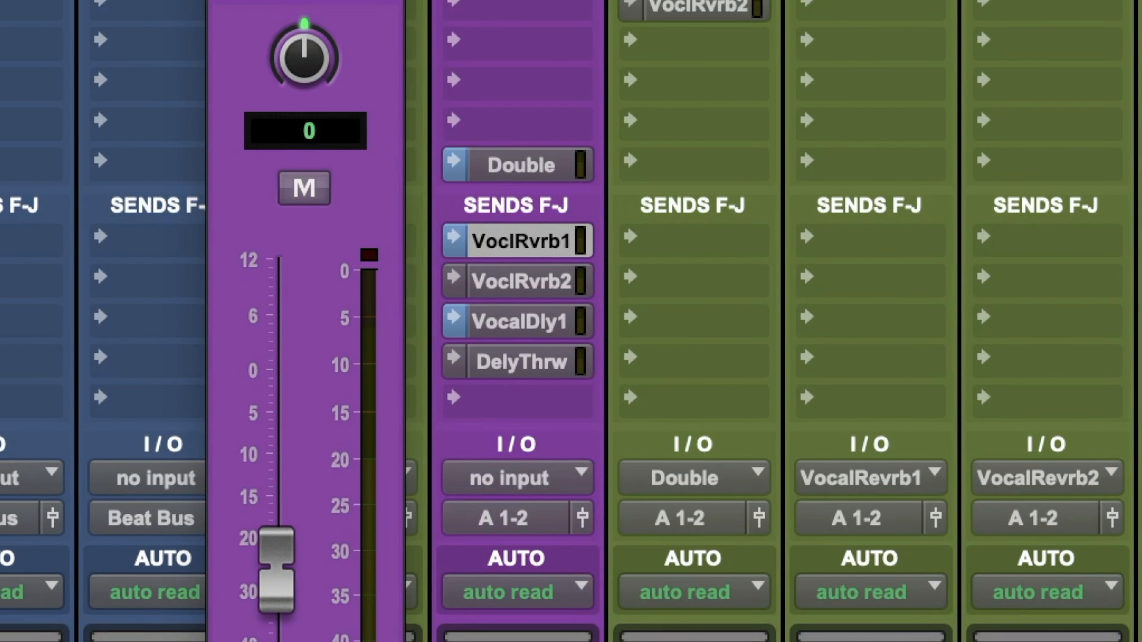
click(573, 295)
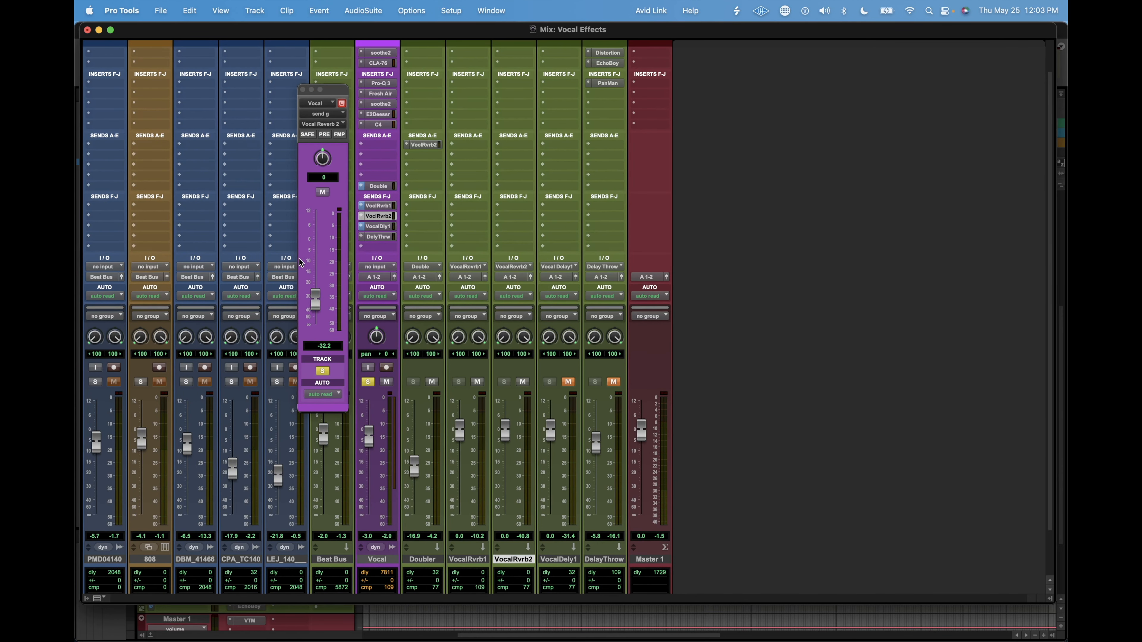
scroll(545, 336, up, 3)
click(504, 420)
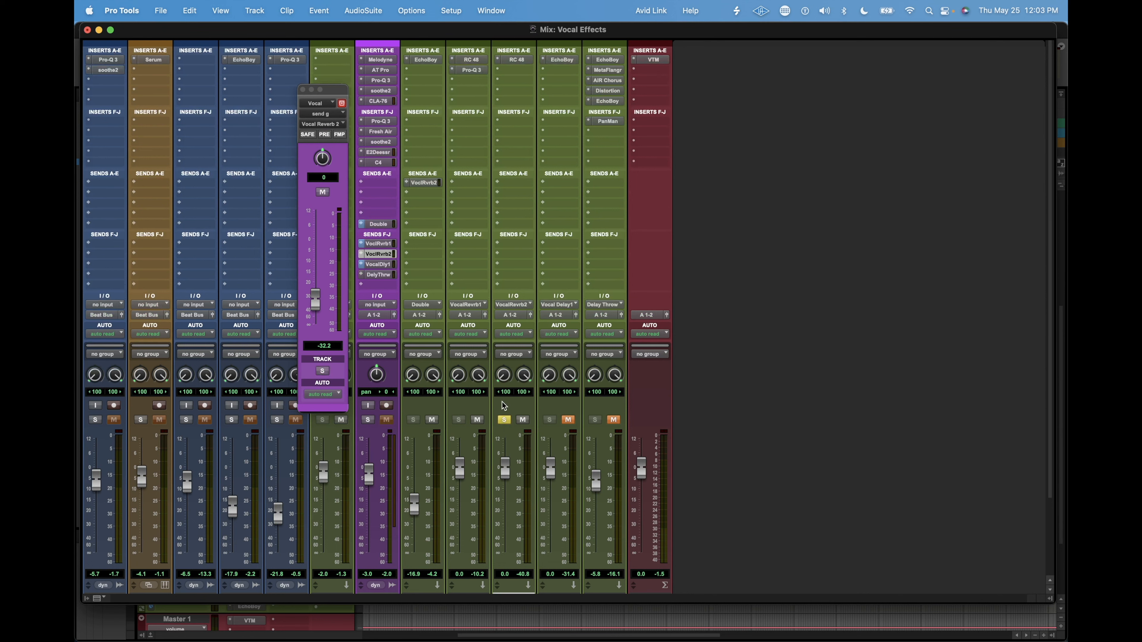
click(323, 134)
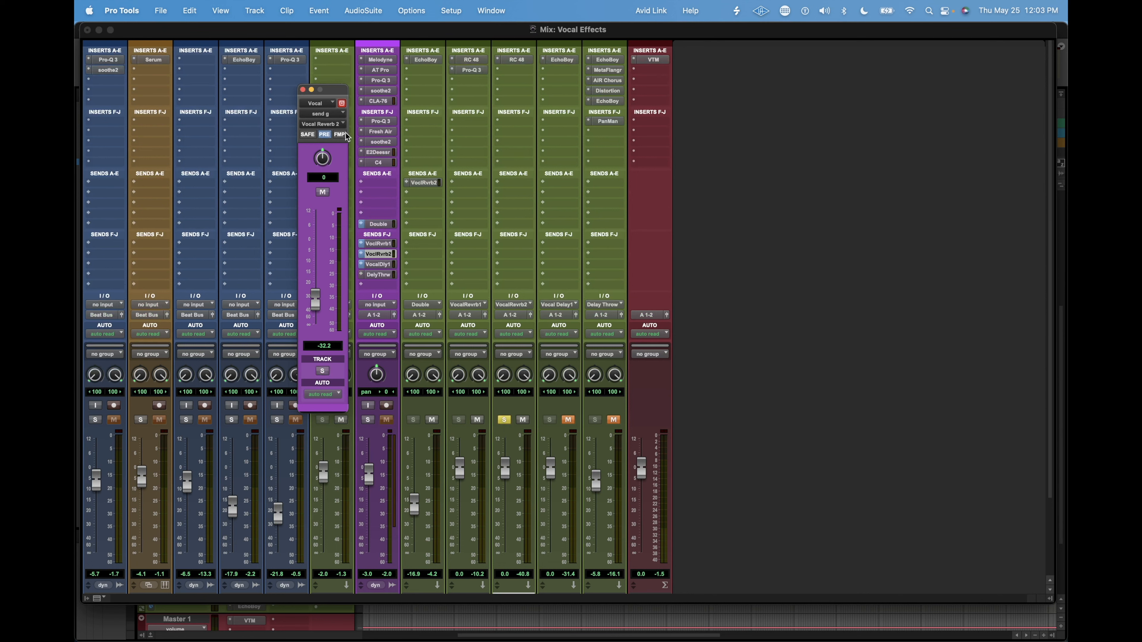
Open the RC 48 on Vocal Reverb 2 and raise the Vocal track's send to that reverb to -0.9 dB
click(517, 59)
drag(534, 180, 605, 116)
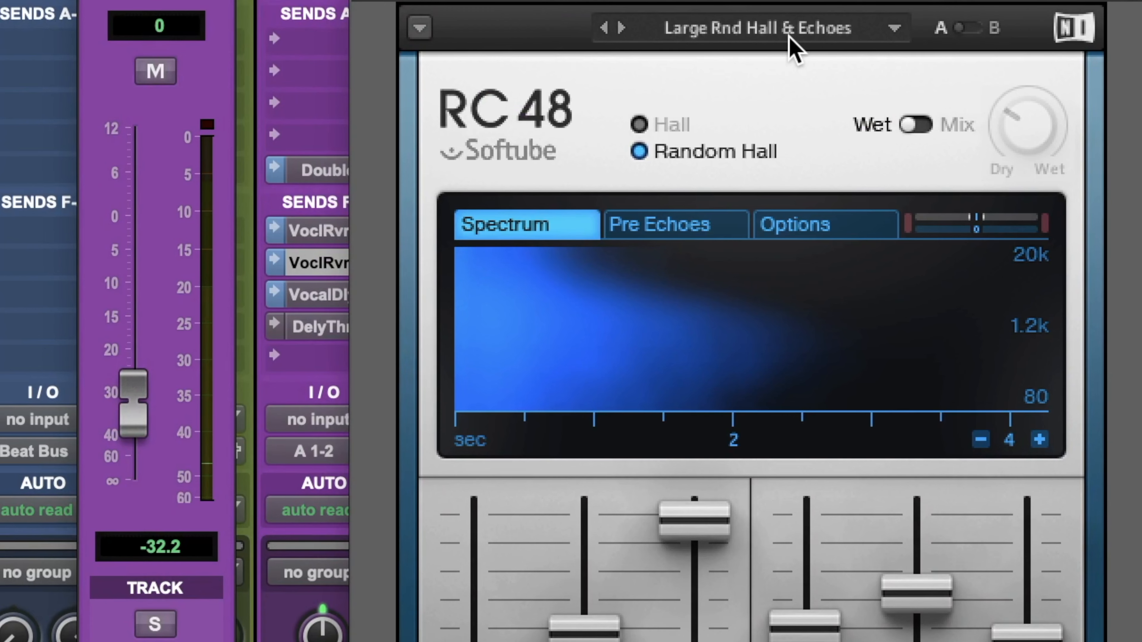
drag(318, 299, 311, 270)
drag(117, 313, 102, 228)
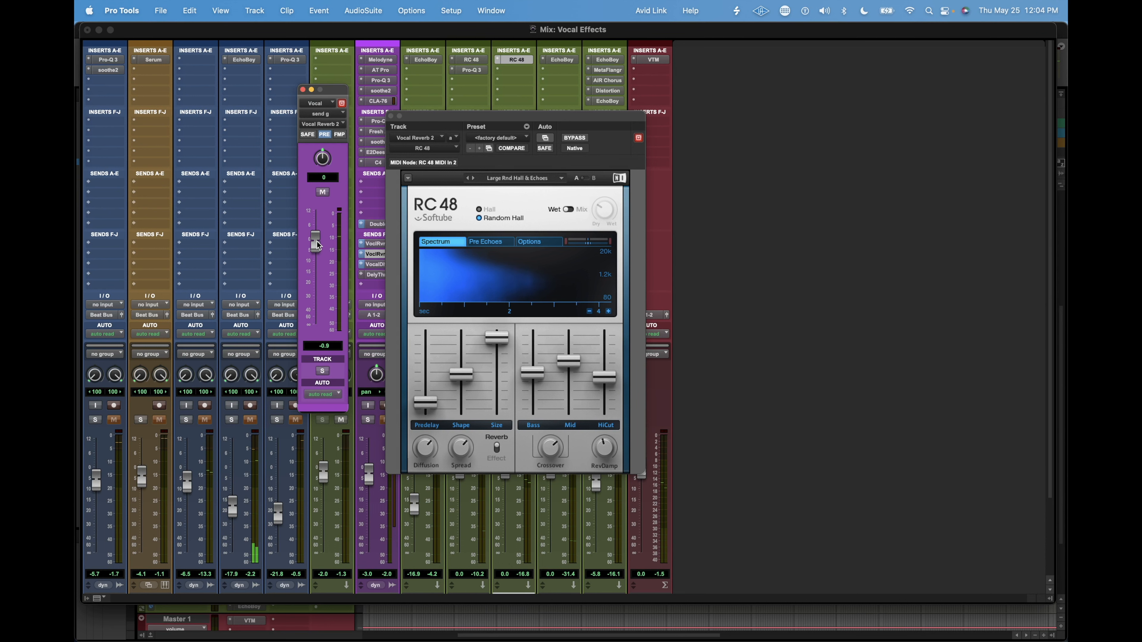
Close the RC 48 and bring the Vocal track's send to Vocal Reverb 2 up from -∞
click(517, 59)
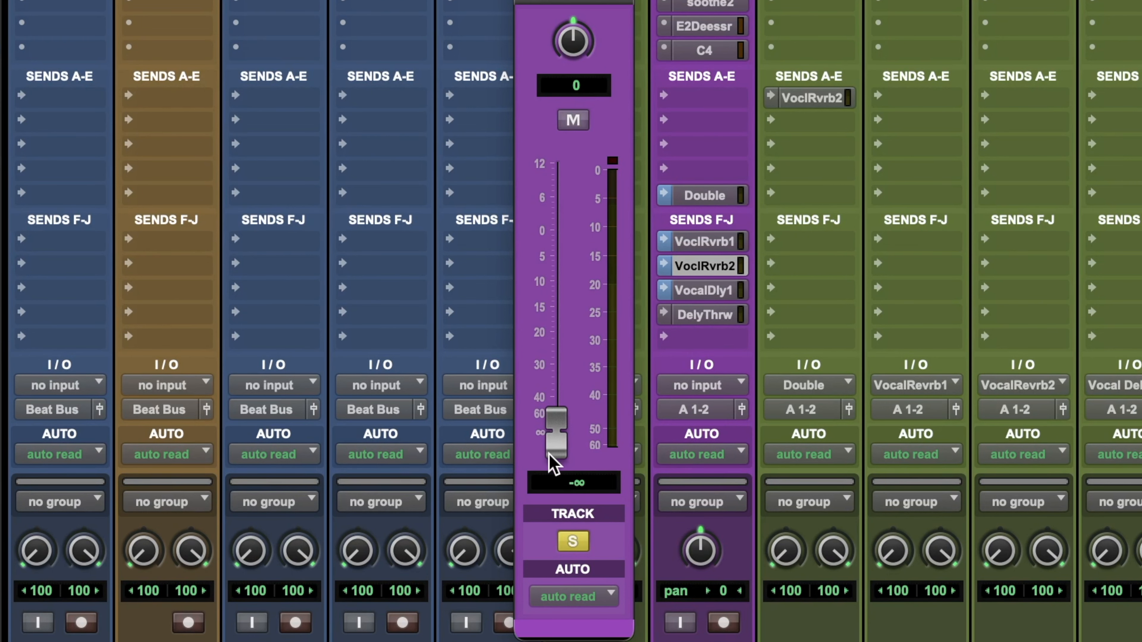
drag(552, 450, 561, 385)
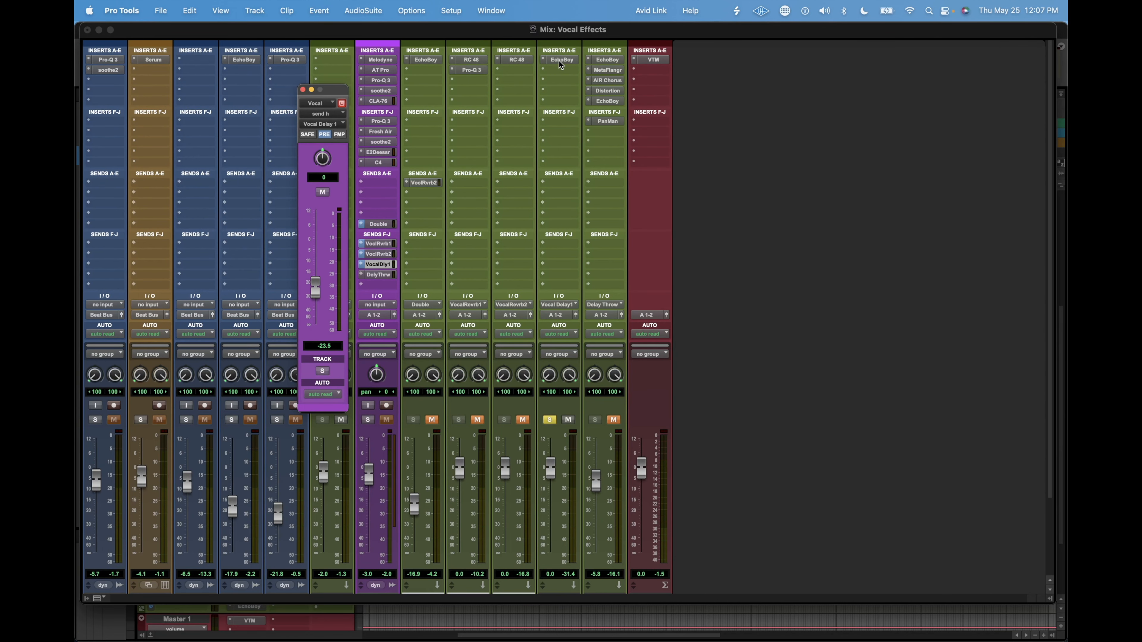
Examine the EchoBoy MuffledEcho settings on the Vocal Delay 1 track
click(561, 60)
drag(491, 112, 476, 107)
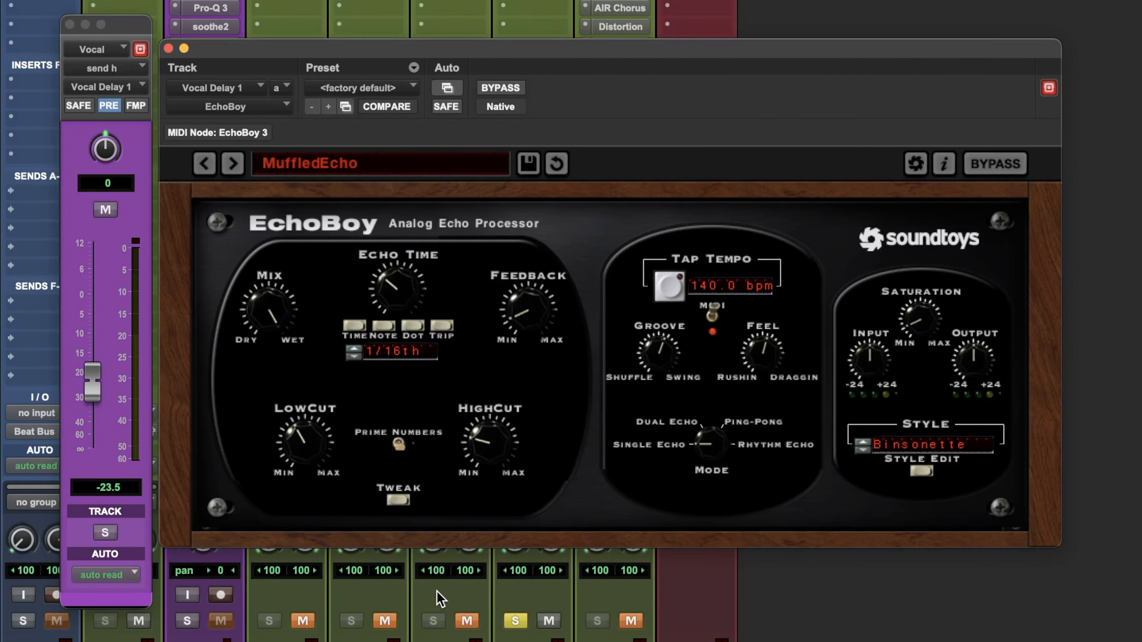
Solo the Vocal track and compare it with Vocal Delay 1 muted and unmuted
click(188, 621)
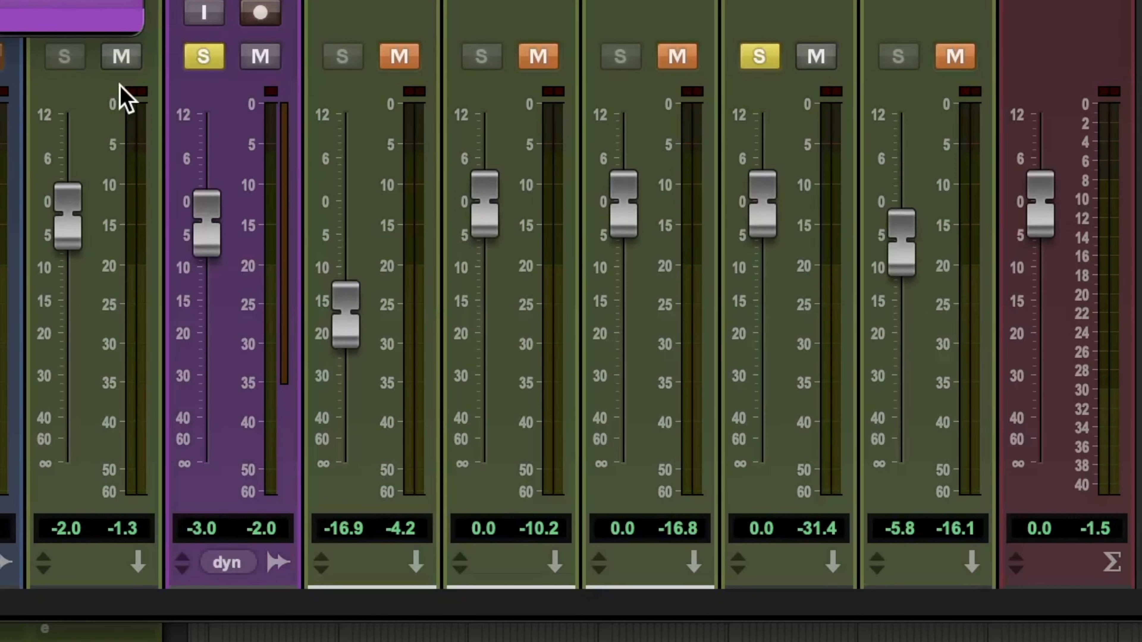
click(815, 56)
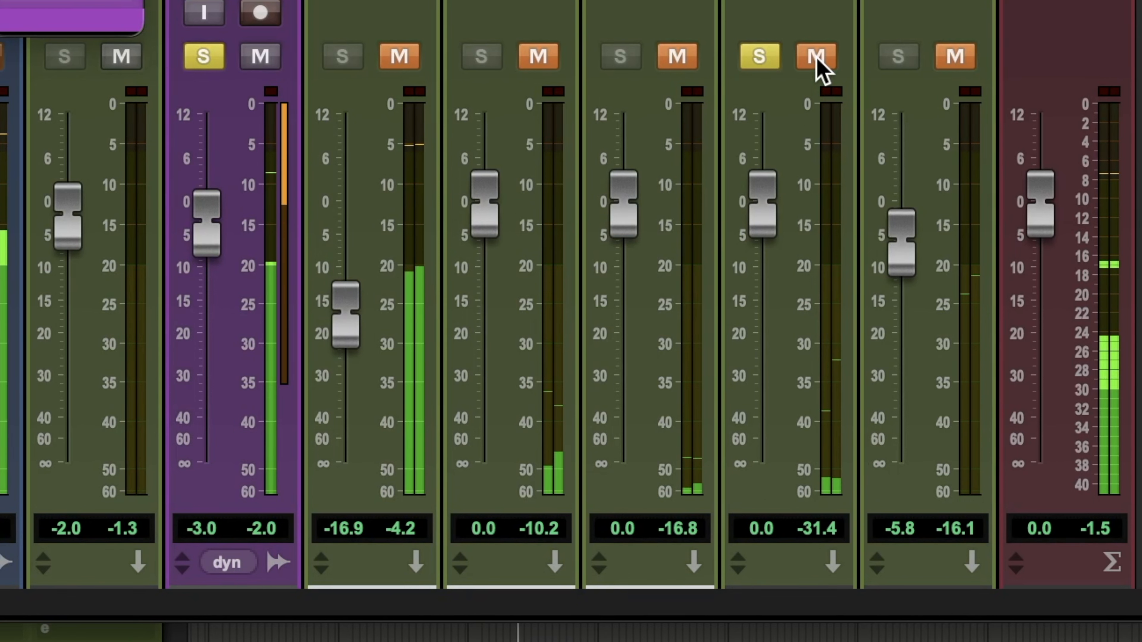
click(816, 56)
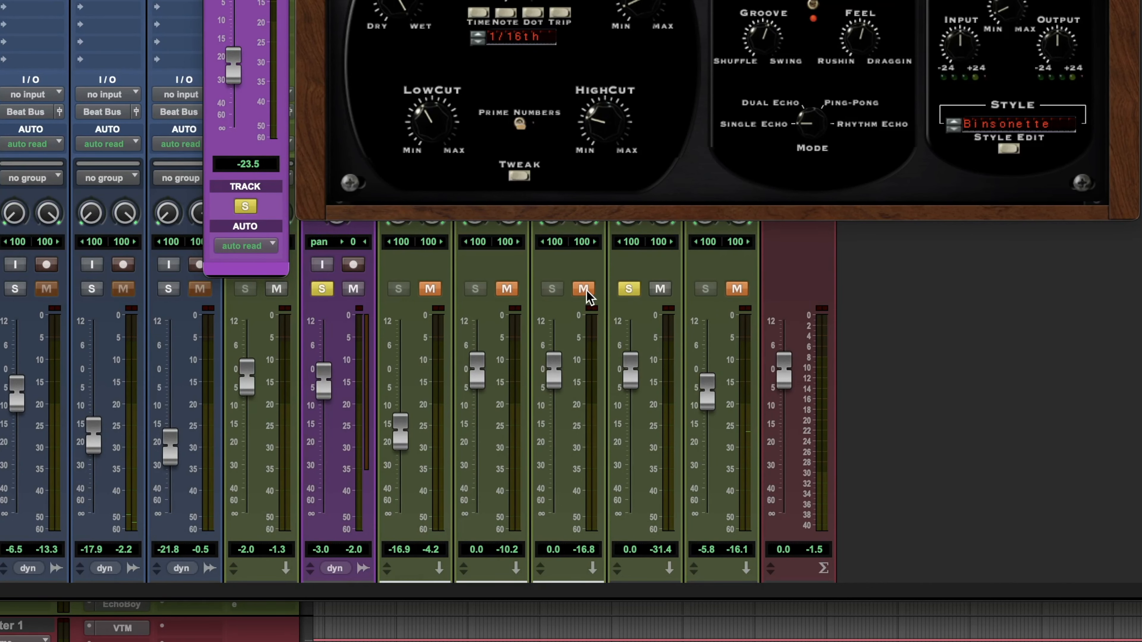
Unmute the Vocal Reverb 2, Vocal Reverb 1 and Doubler tracks, and remove the solo from Vocal Delay 1
click(677, 56)
click(517, 290)
click(432, 288)
click(629, 289)
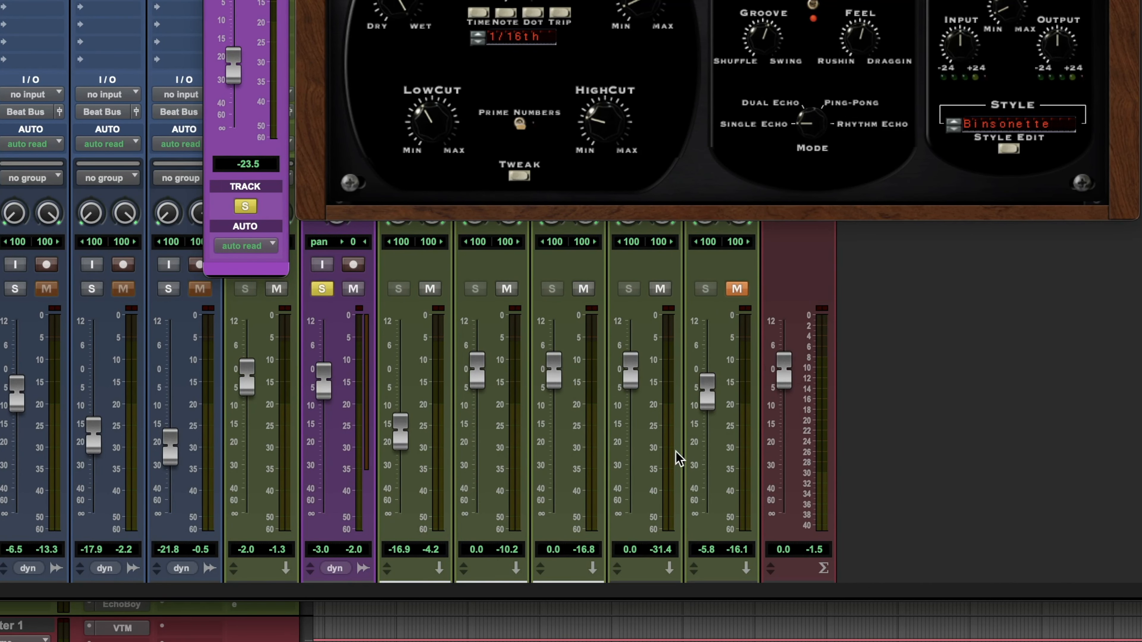
Play the soloed vocal and compare it with the Doubler, both reverbs and Vocal Delay 1 muted together and unmuted
scroll(656, 400, down, 1)
key(space)
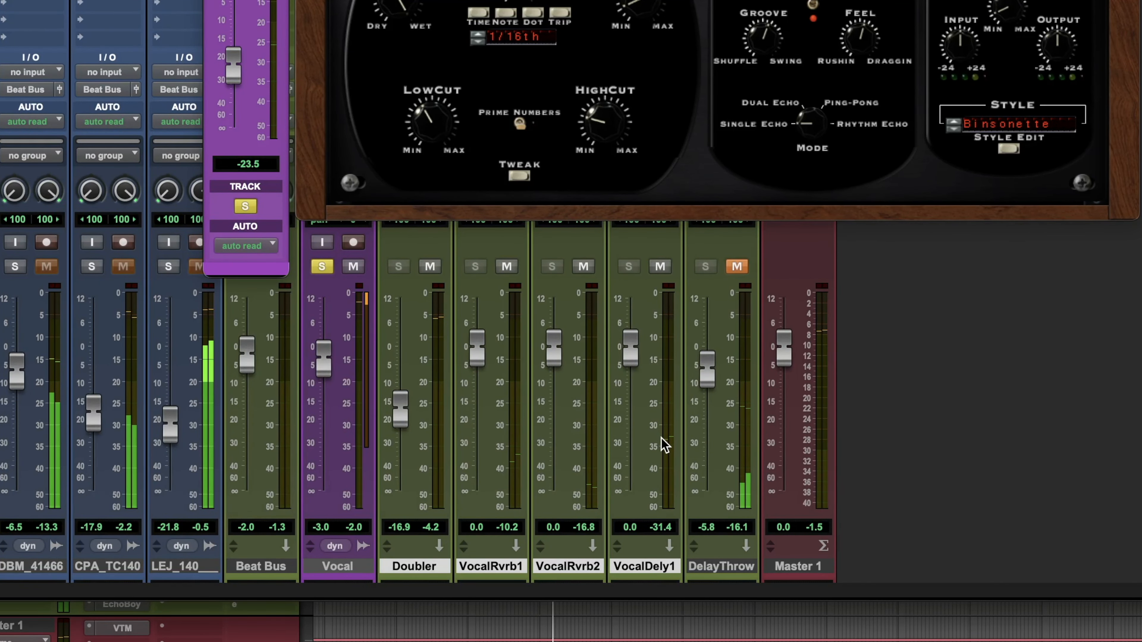
alt+shift+click(660, 266)
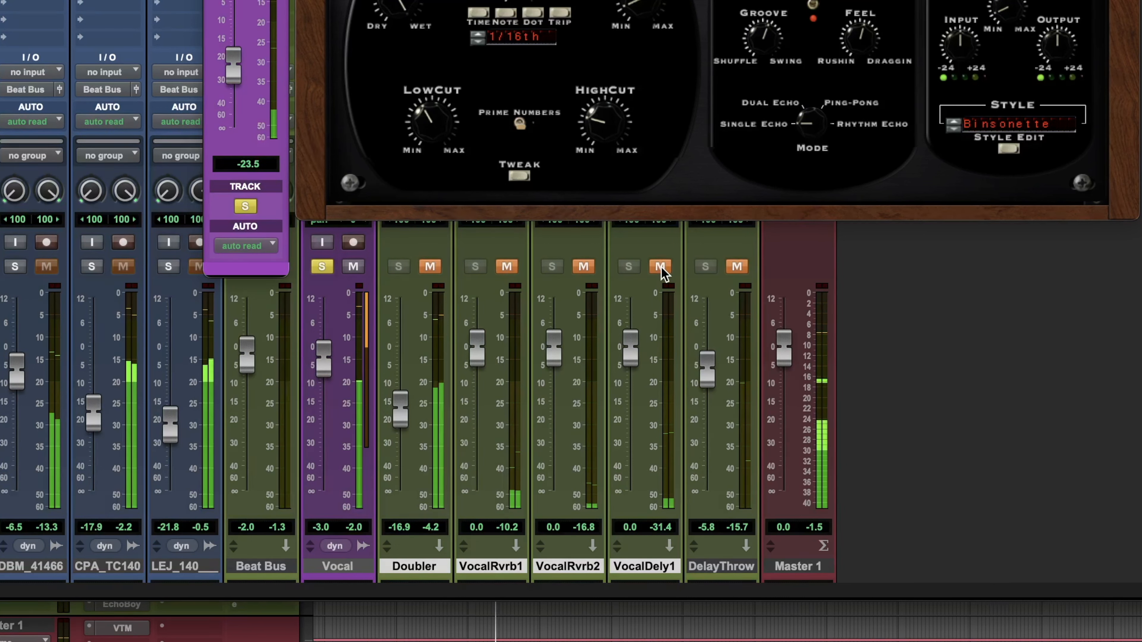
alt+shift+click(660, 266)
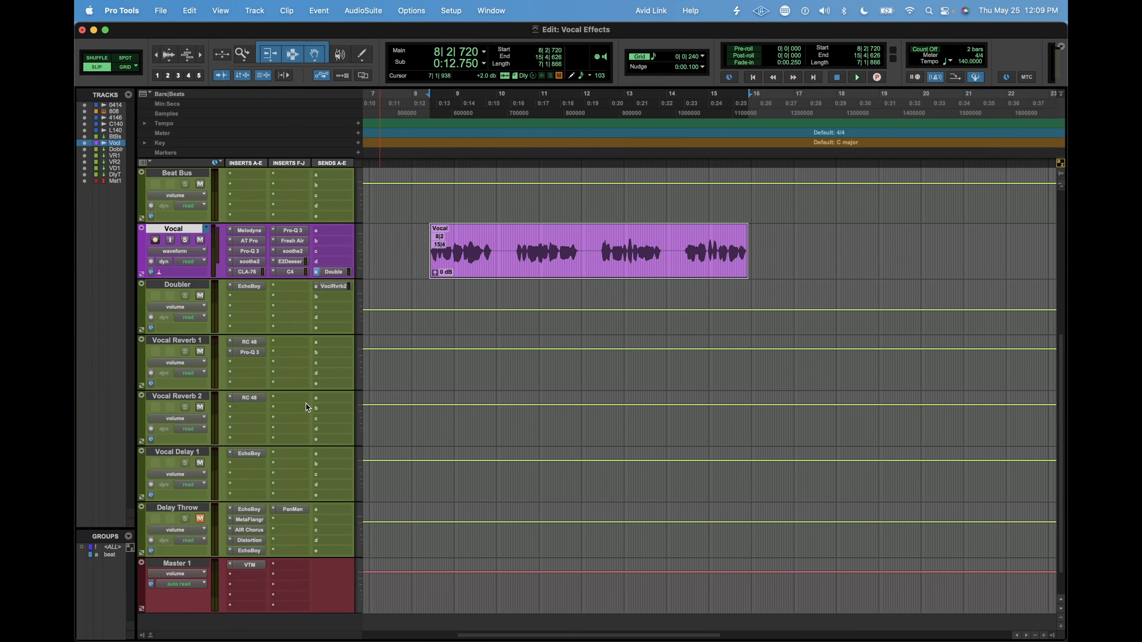
Select the Delay Throw track and display the Delay Throw send level automation on the Vocal track
click(178, 509)
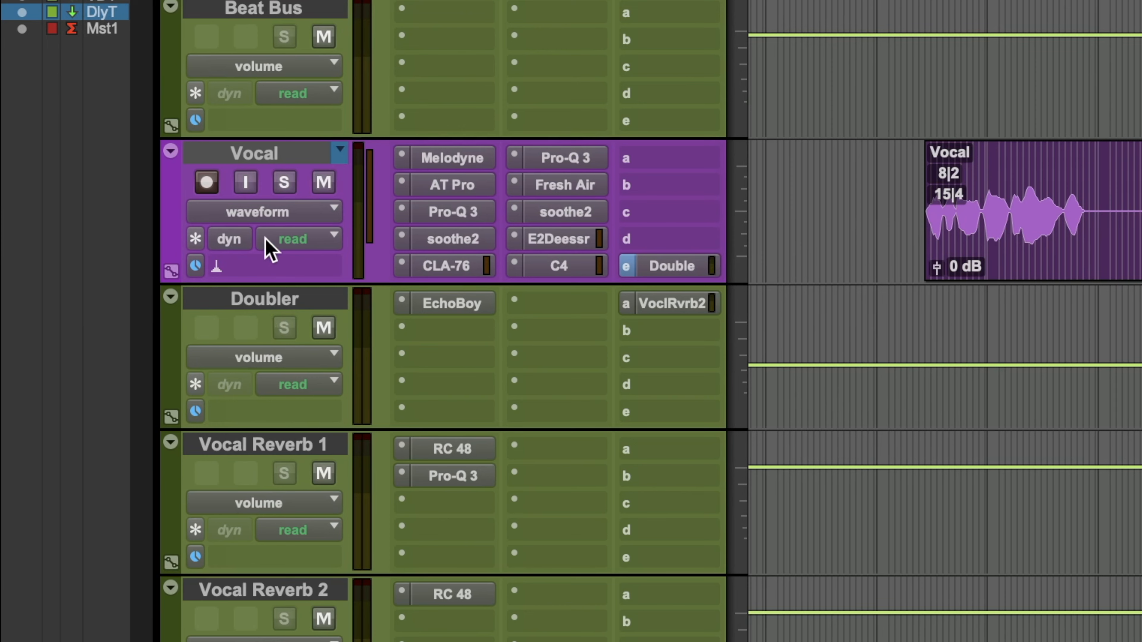
click(274, 216)
mouse_move(292, 420)
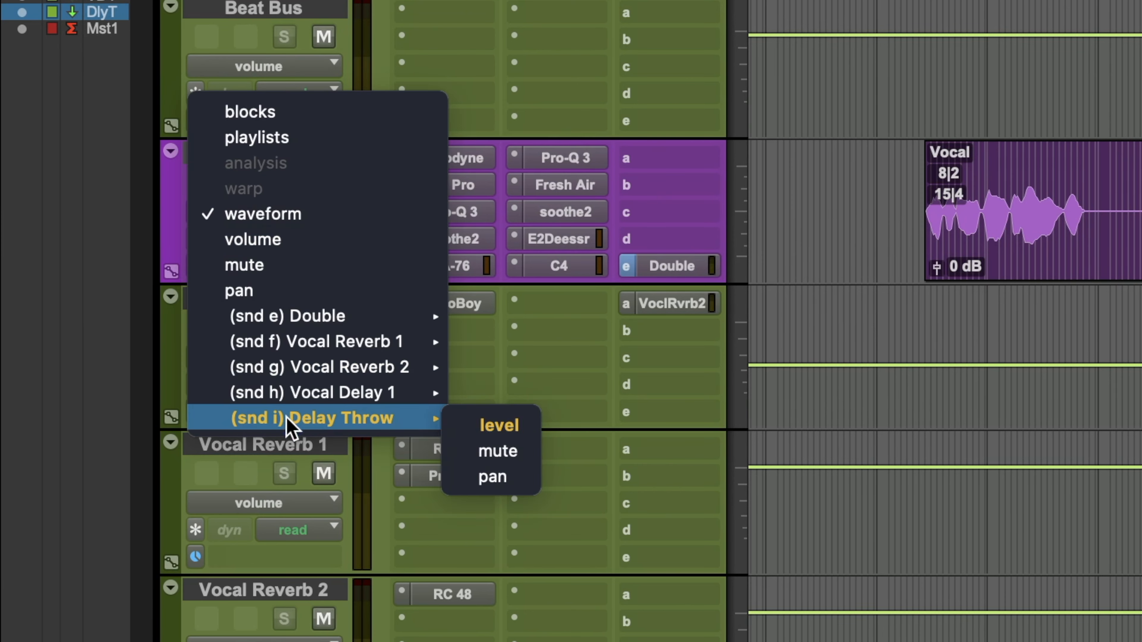
click(266, 333)
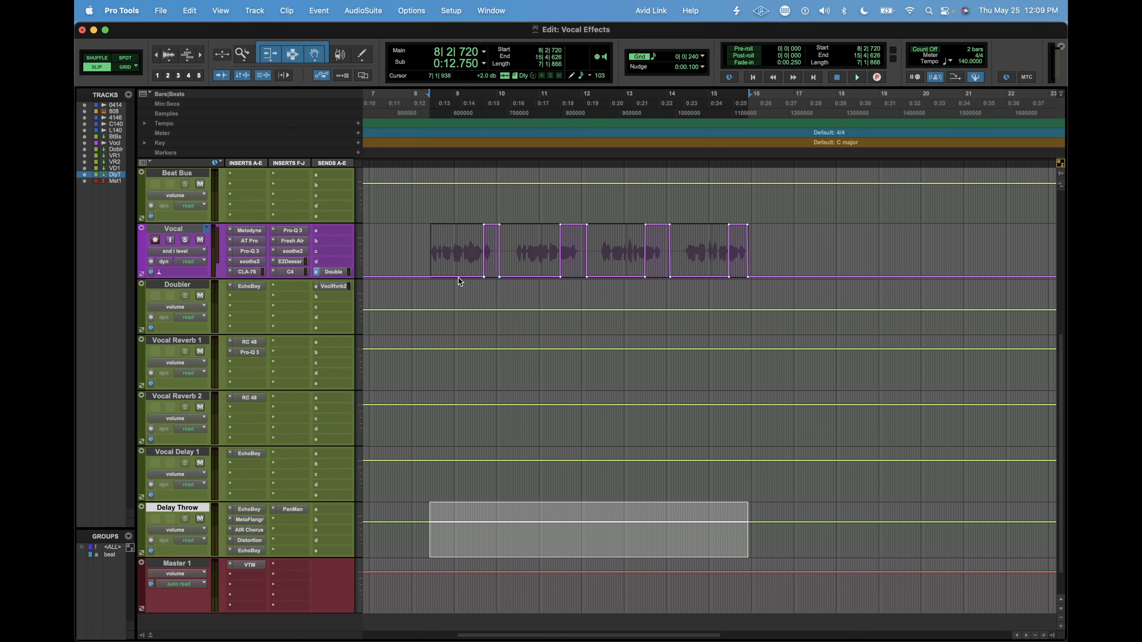
Unmute the Delay Throw track and play the song from the start of the Vocal clip
click(433, 250)
key(space)
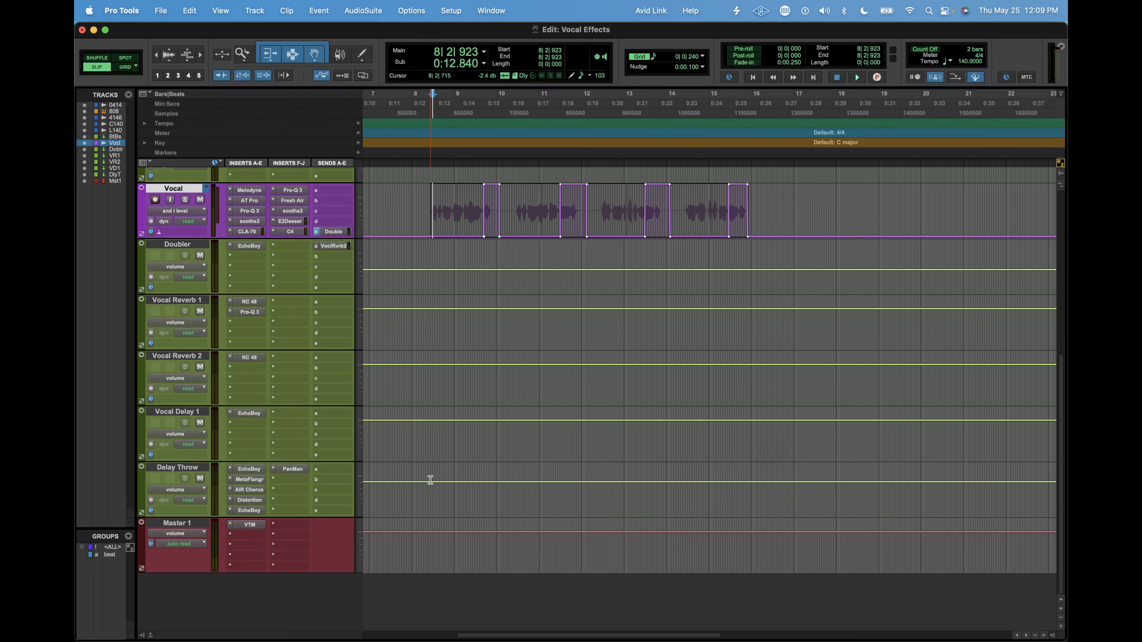
scroll(430, 480, up, 2)
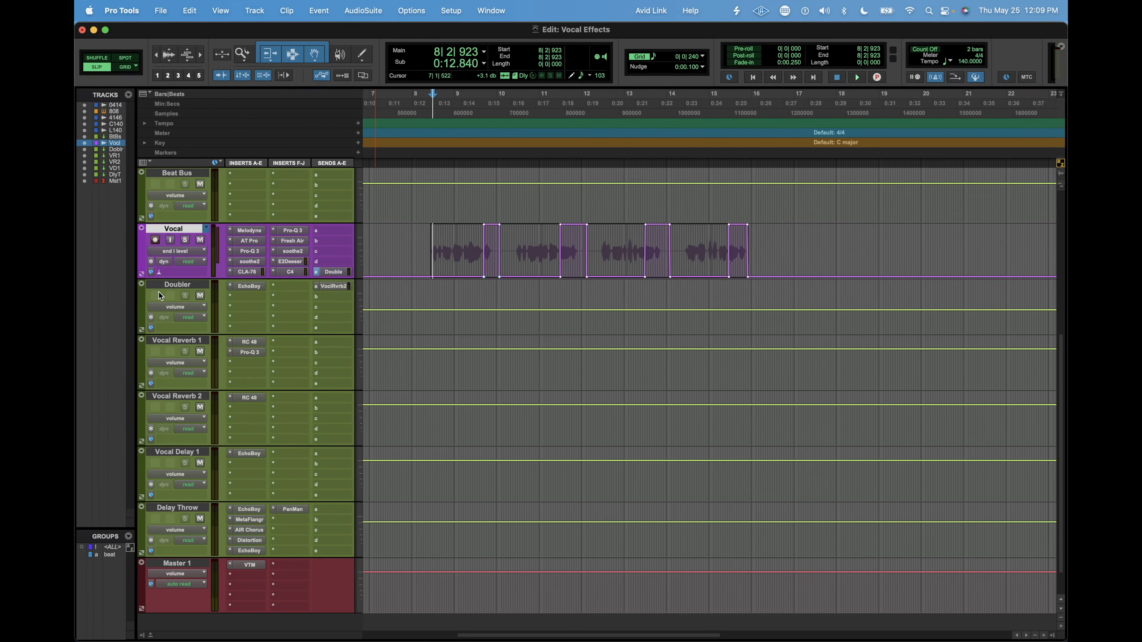